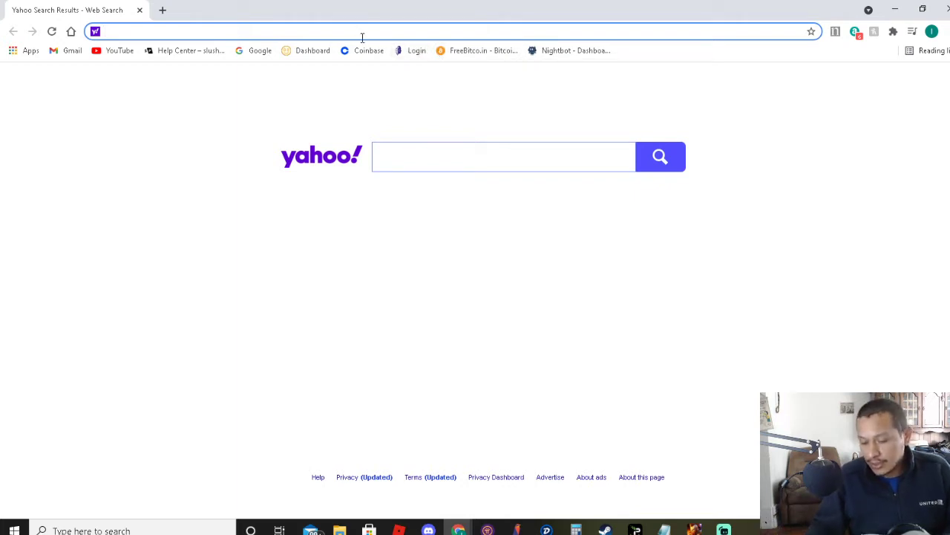
pyautogui.write('htt')
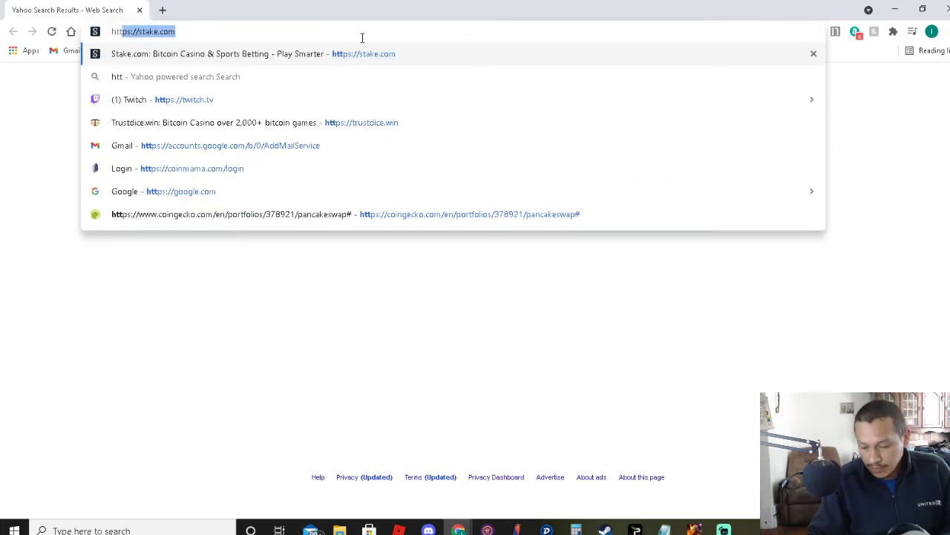
pyautogui.write('ps')
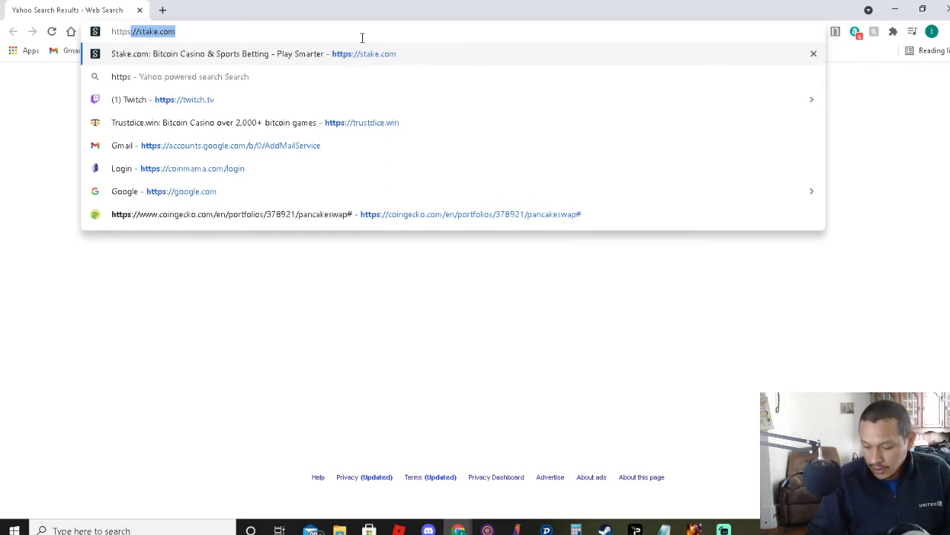
pyautogui.write(':')
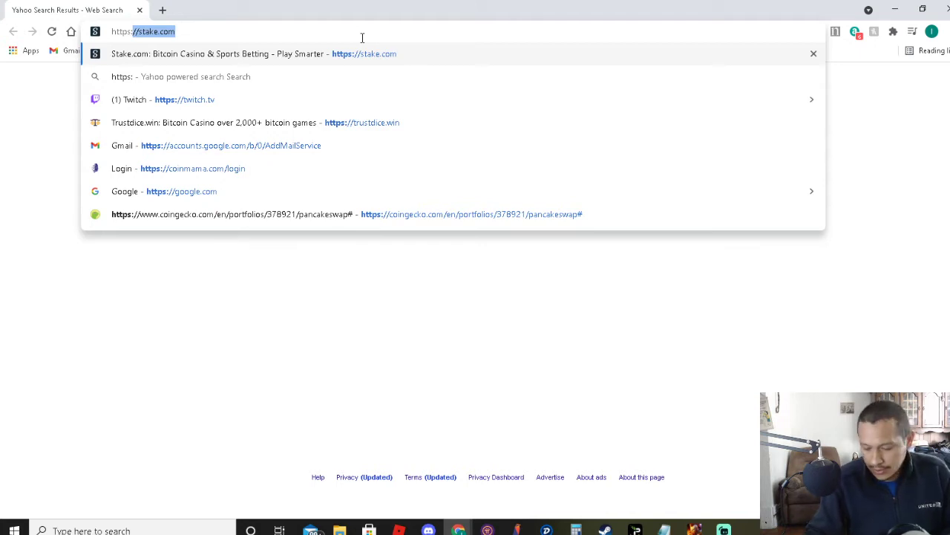
pyautogui.write('//')
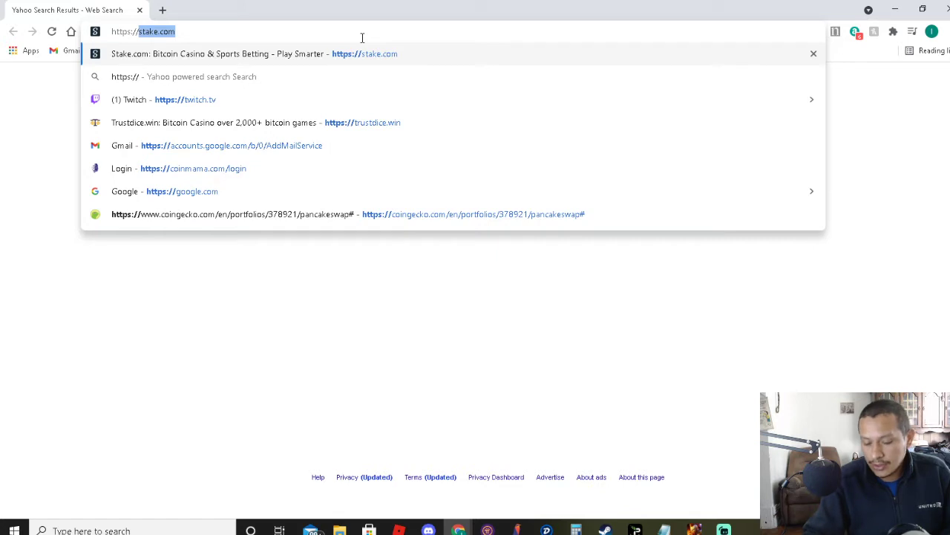
pyautogui.write('zadig')
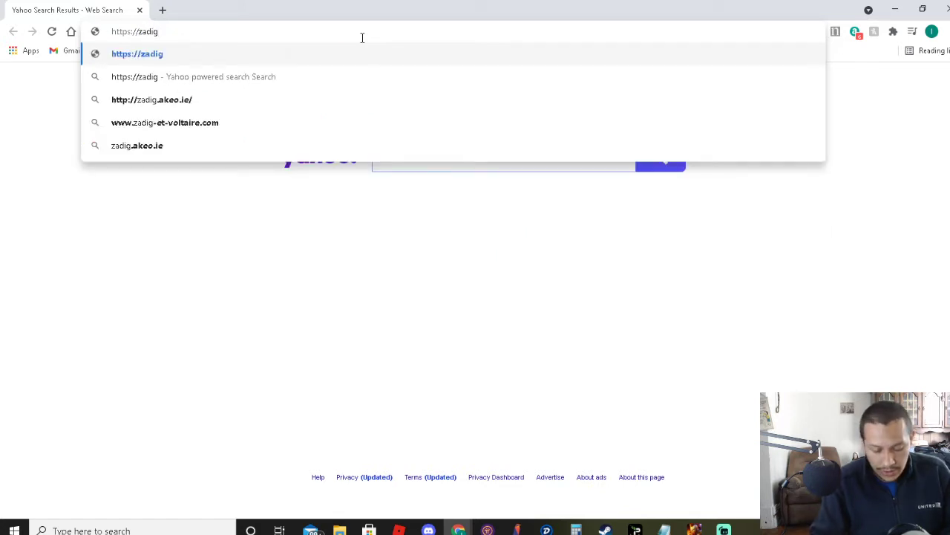
pyautogui.write('.a')
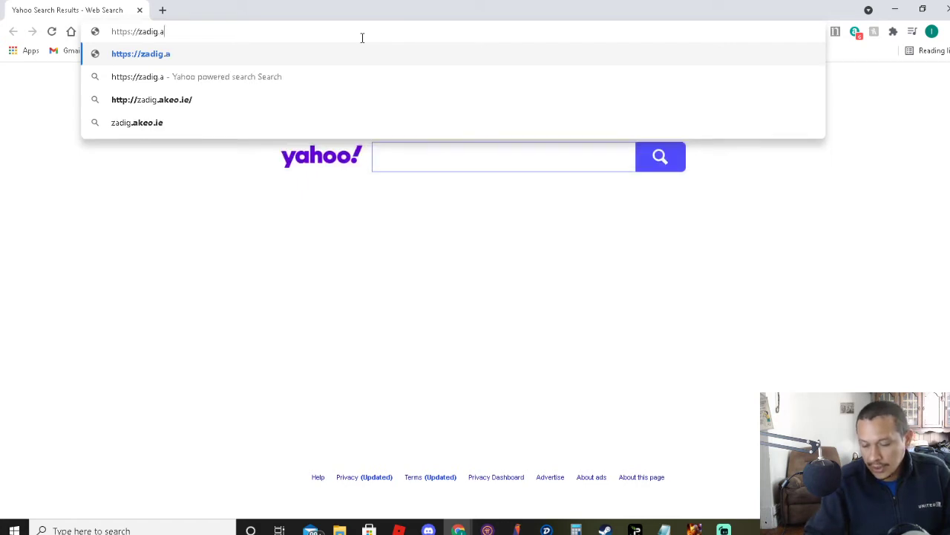
pyautogui.write('keo')
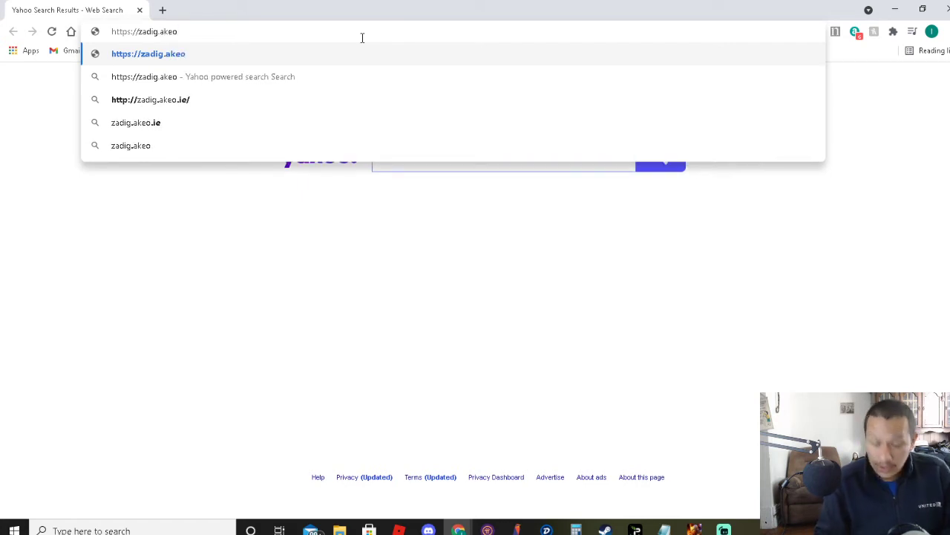
pyautogui.write('.ie')
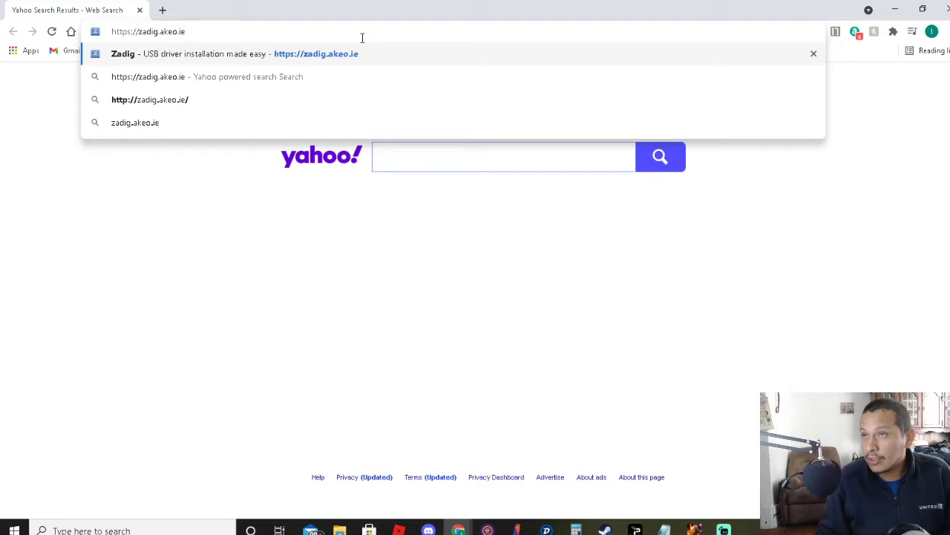
pyautogui.press('Return')
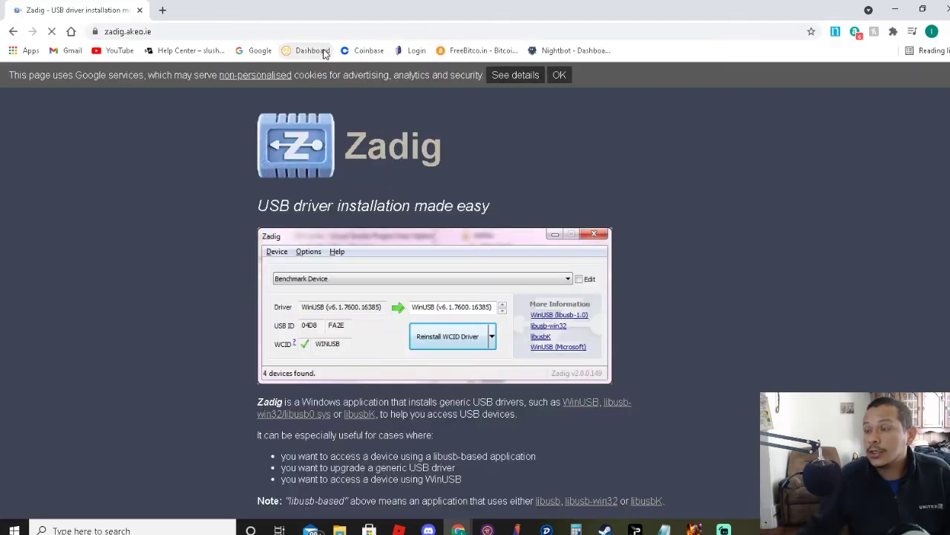
# Step: Download Zadig 2.5 and run the downloaded executable, allowing it to make changes to the computer
pyautogui.scroll(-3, 640, 191)
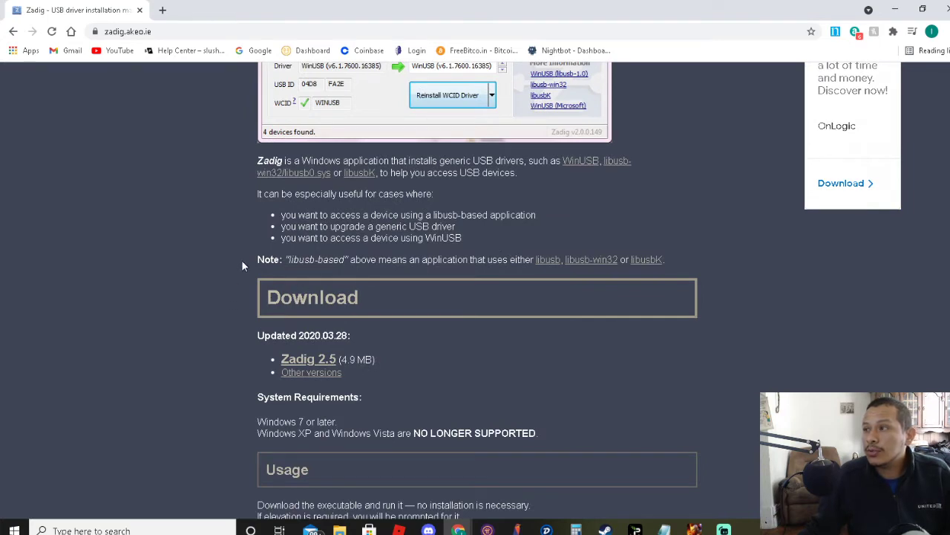
pyautogui.scroll(-2, 242, 265)
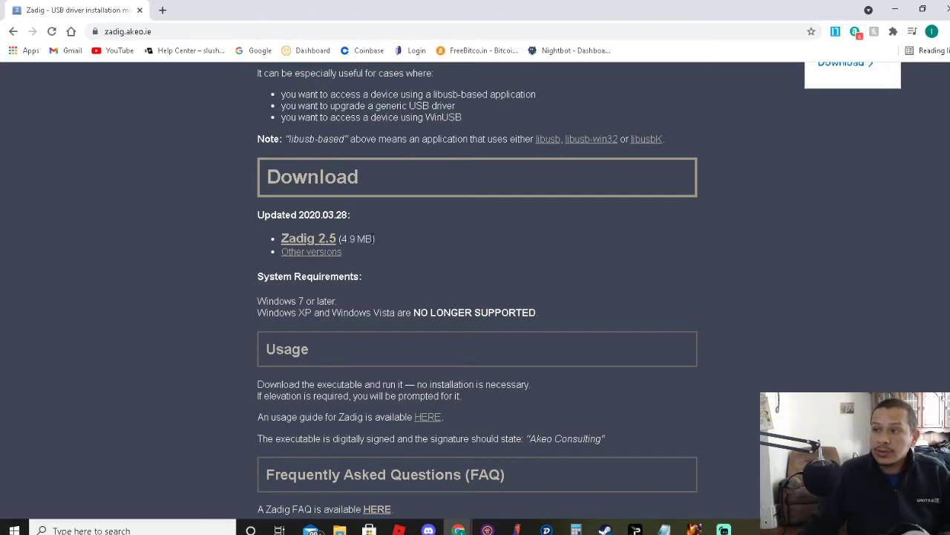
pyautogui.click(325, 240)
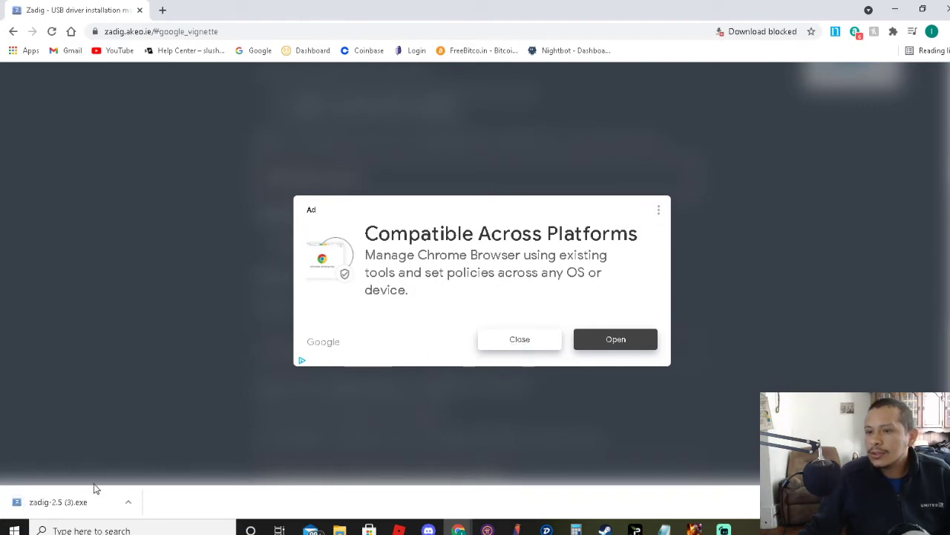
pyautogui.click(74, 503)
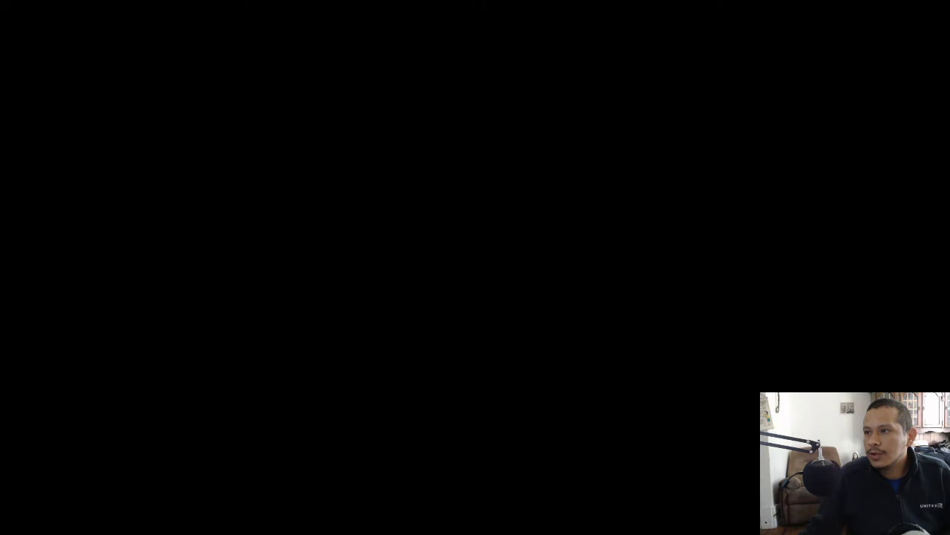
pyautogui.click(435, 328)
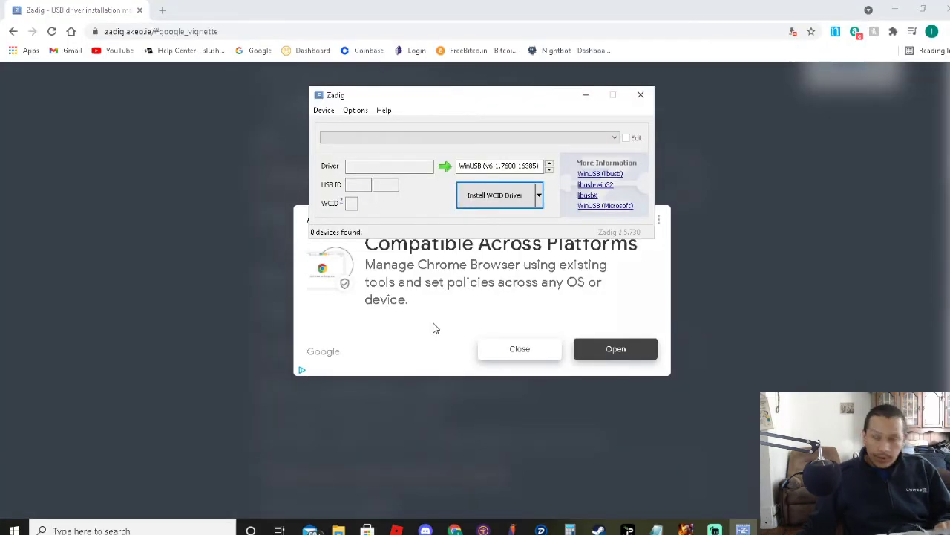
pyautogui.click(516, 139)
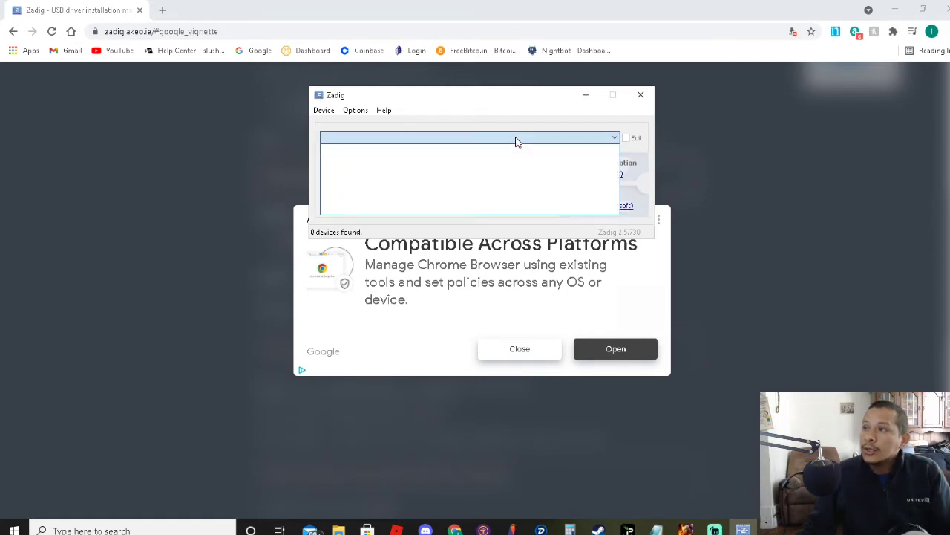
pyautogui.click(616, 139)
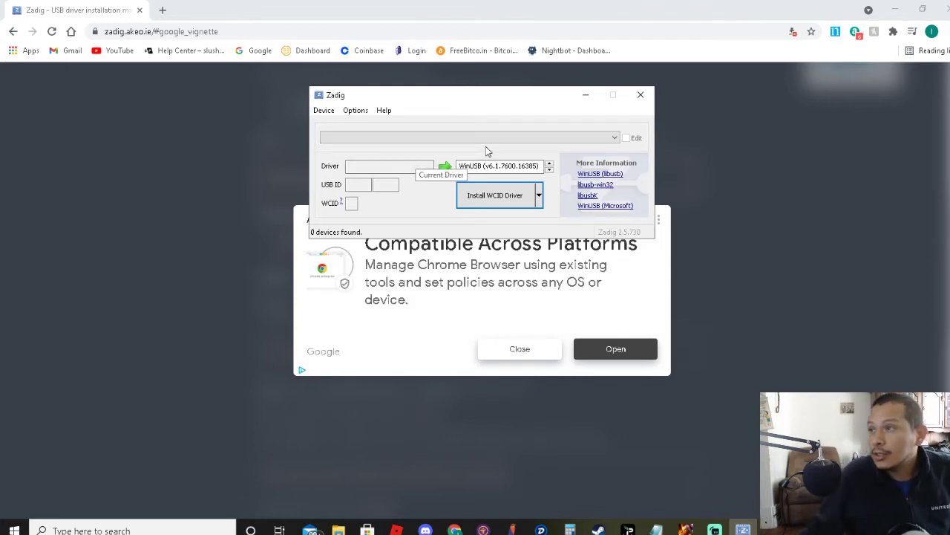
pyautogui.click(614, 140)
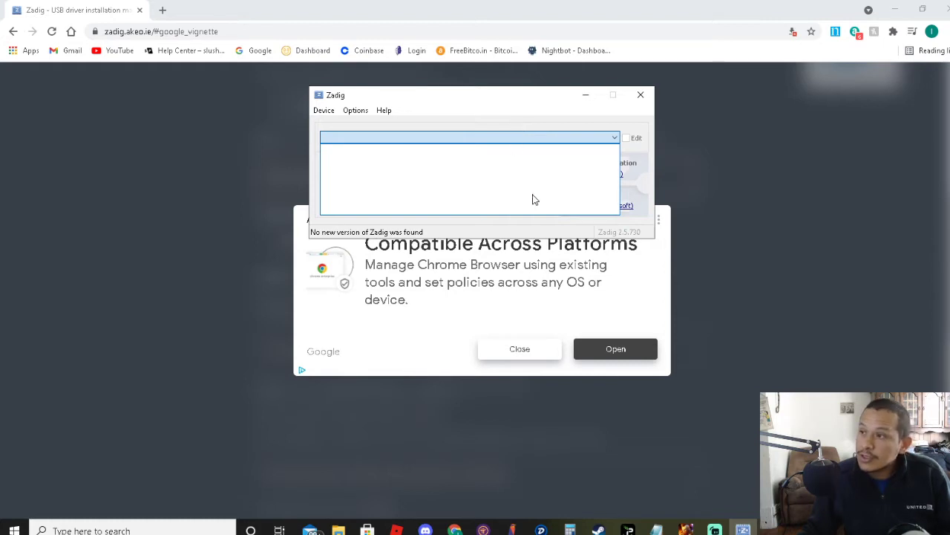
pyautogui.click(625, 121)
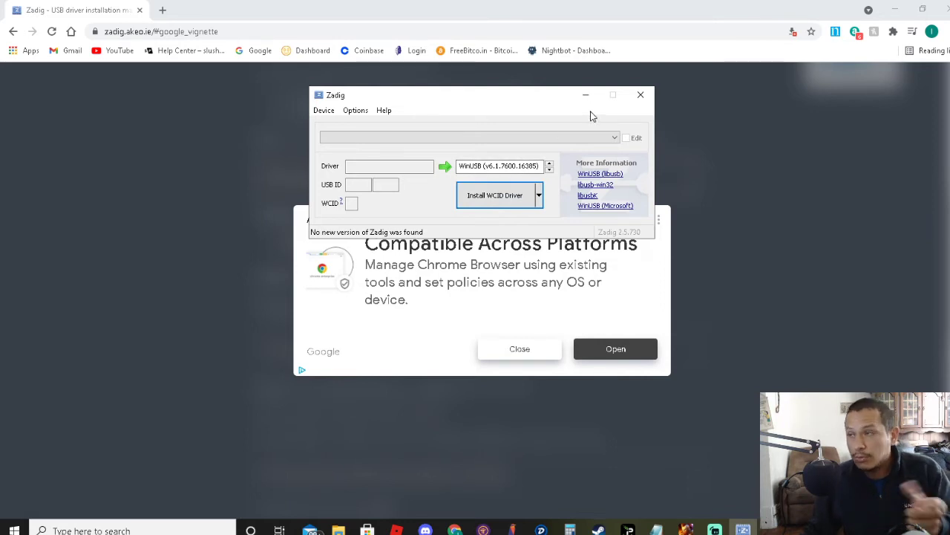
pyautogui.click(640, 97)
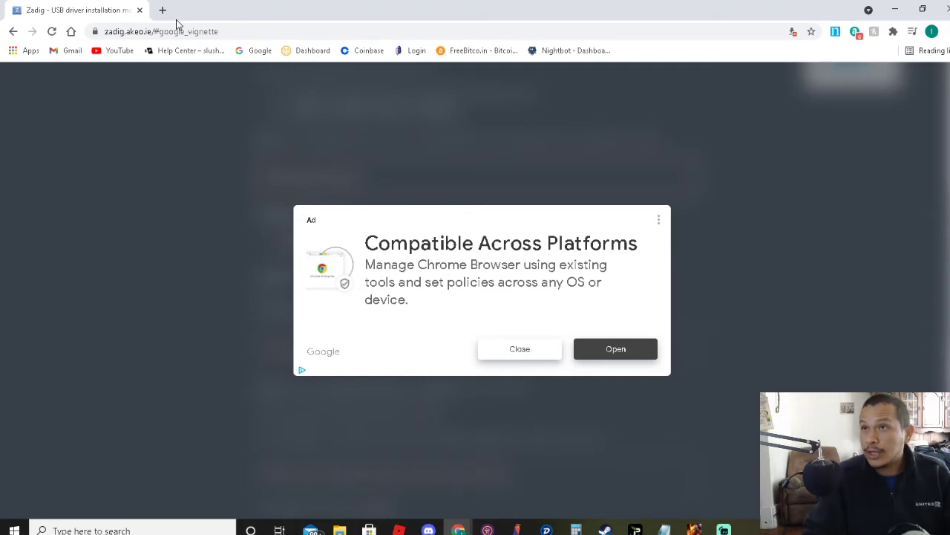
pyautogui.click(230, 32)
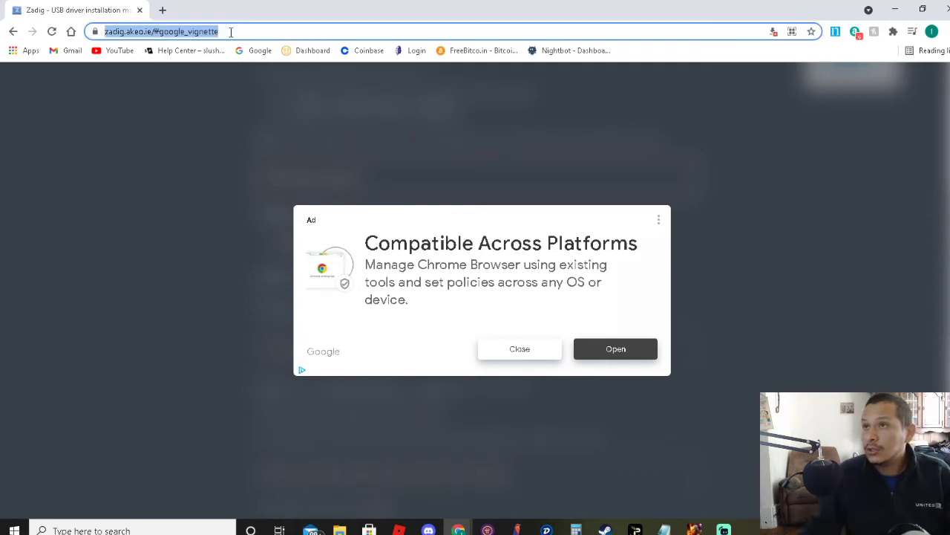
pyautogui.write('www.')
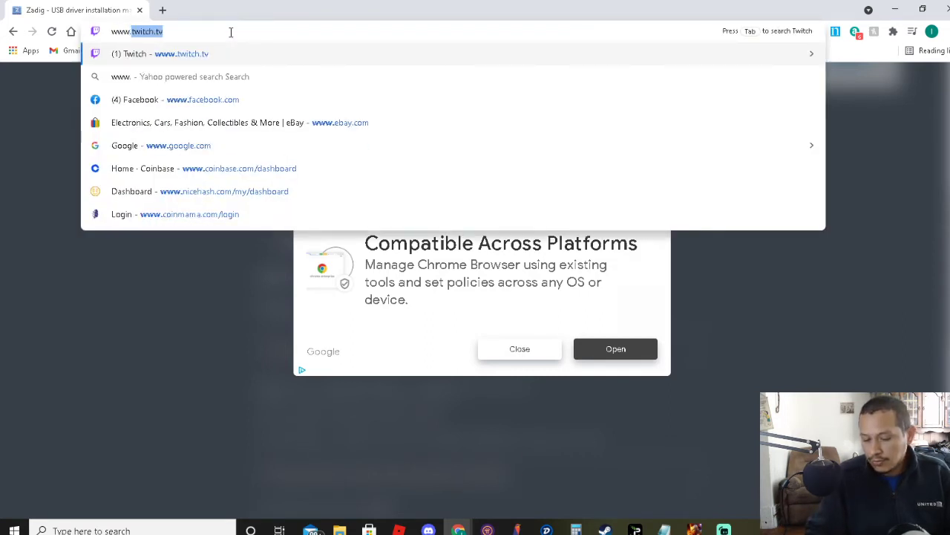
pyautogui.write('419')
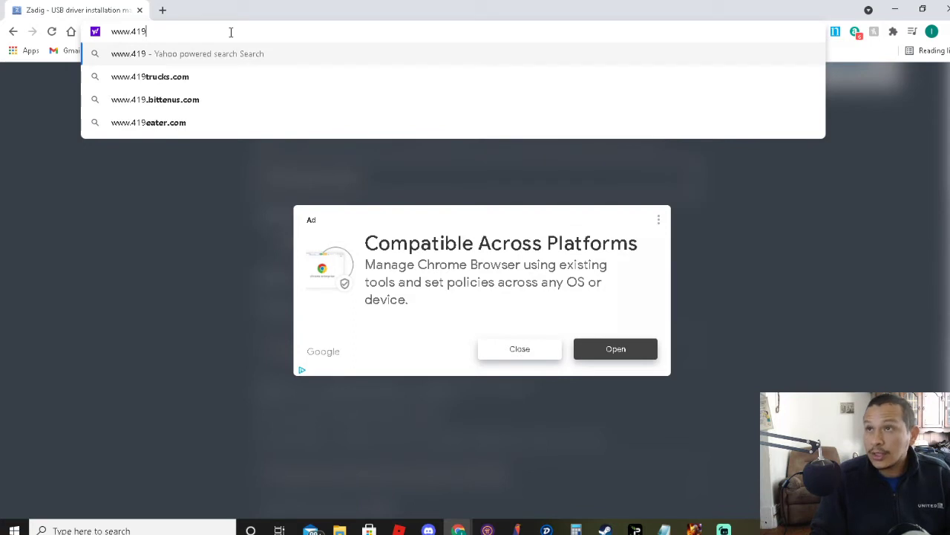
pyautogui.write('mining')
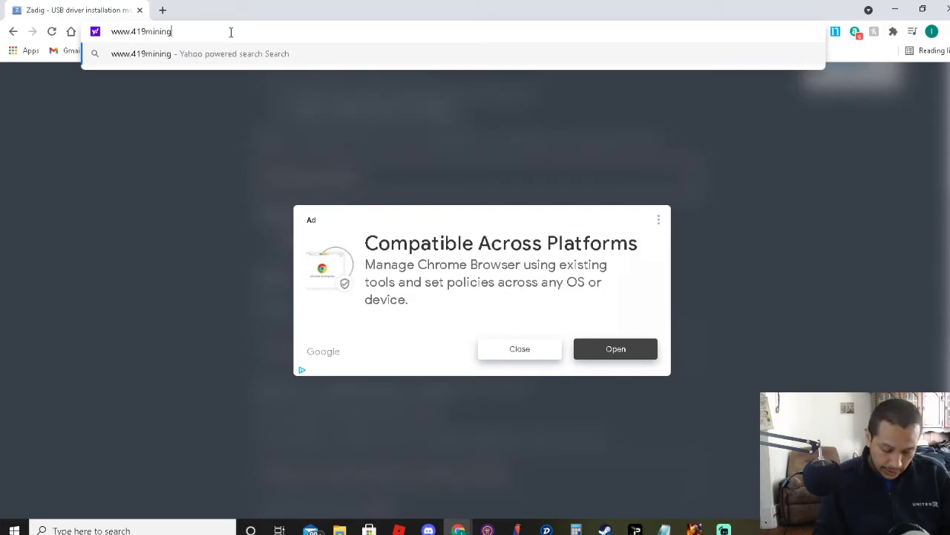
pyautogui.write('.g')
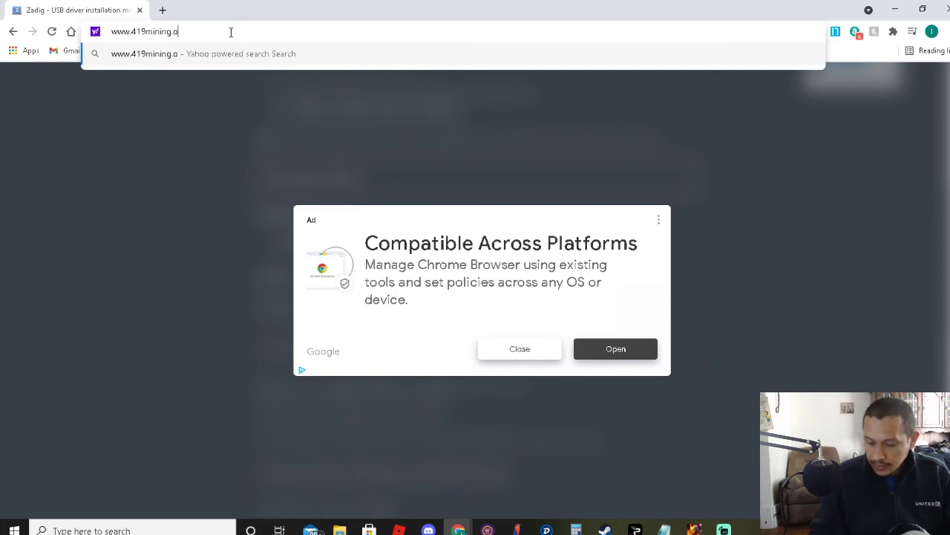
pyautogui.press('BackSpace')
pyautogui.write('com')
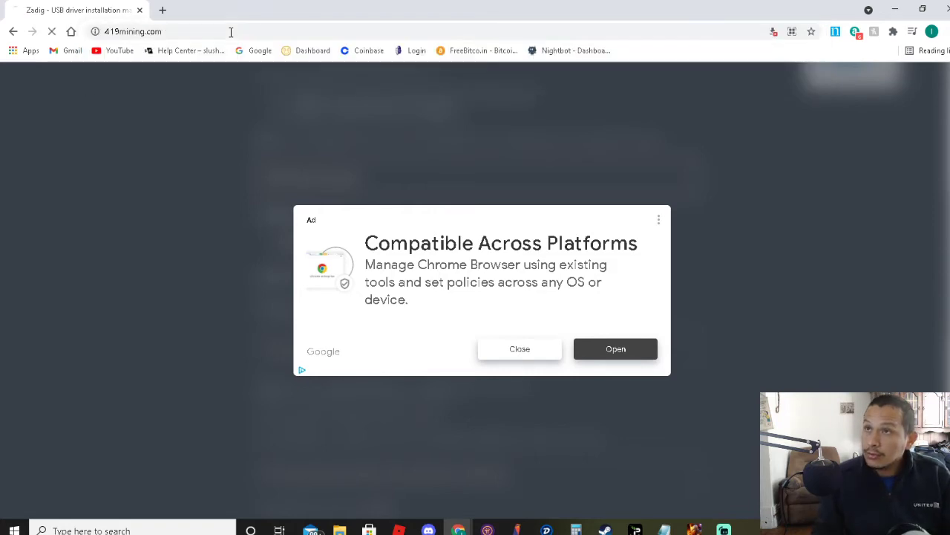
pyautogui.press('Return')
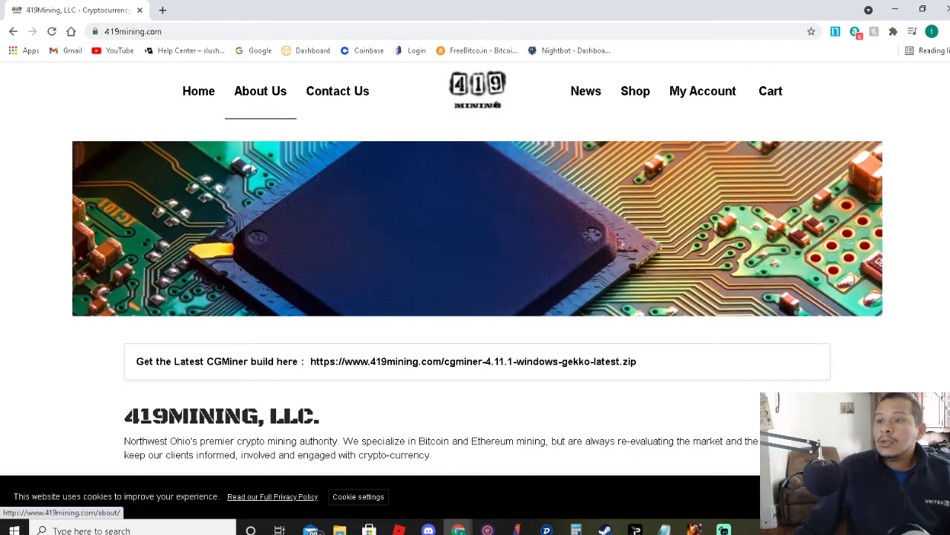
# Step: Look through the 419Mining home page, from the products on offer back to the latest CGMiner build link
pyautogui.scroll(-1, 346, 195)
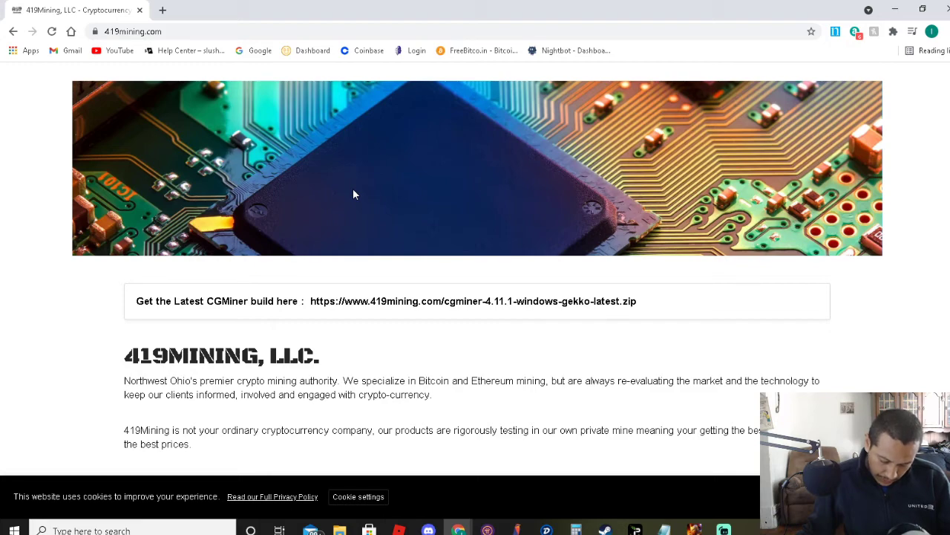
pyautogui.scroll(-6, 354, 195)
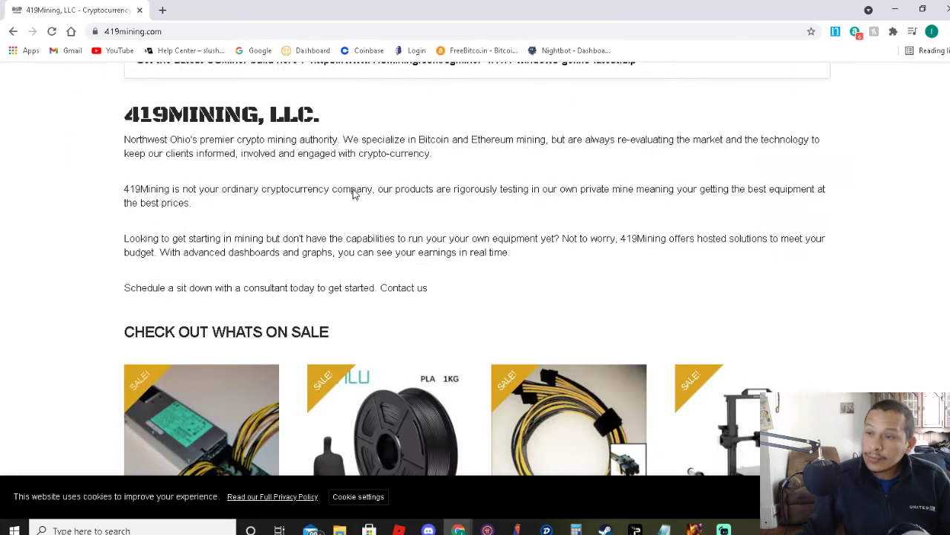
pyautogui.scroll(-2, 362, 213)
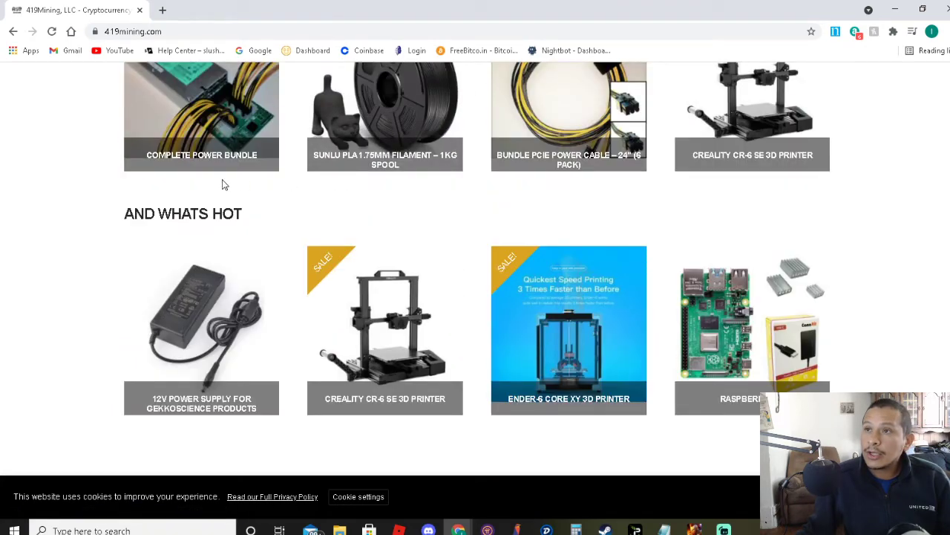
pyautogui.scroll(2, 96, 197)
pyautogui.scroll(-3, 91, 199)
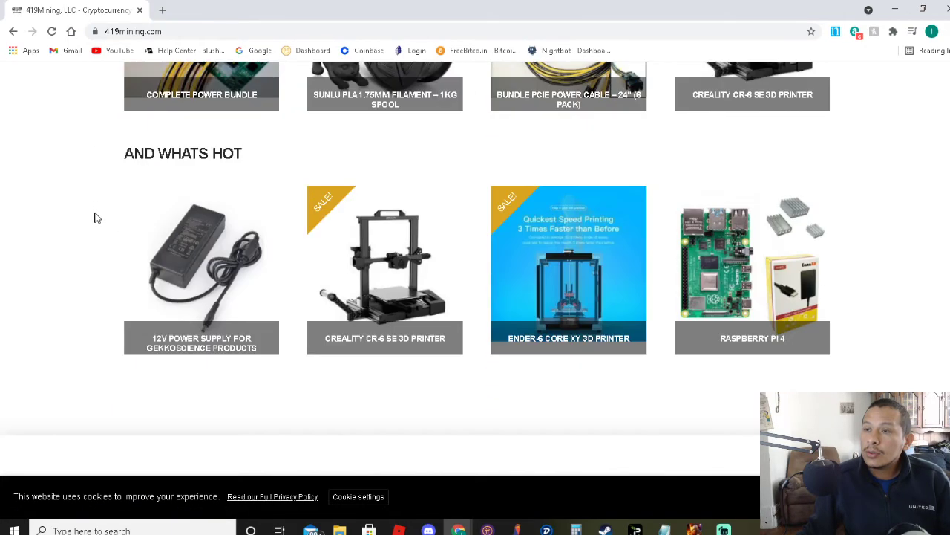
pyautogui.scroll(4, 97, 223)
pyautogui.scroll(4, 102, 233)
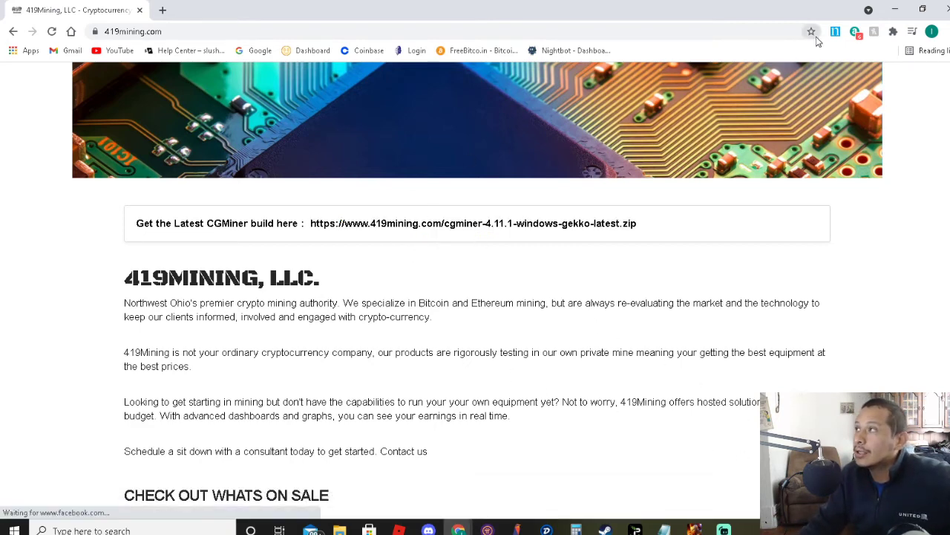
# Step: Switch to File Explorer and open the cgminer-4.11.1-windows-gekko folder from the Desktop
pyautogui.moveTo(338, 529)
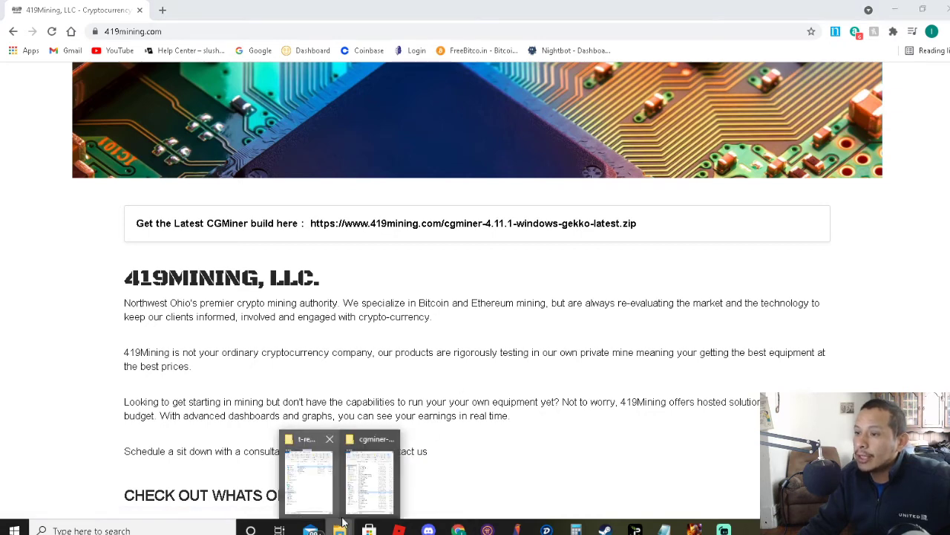
pyautogui.click(366, 470)
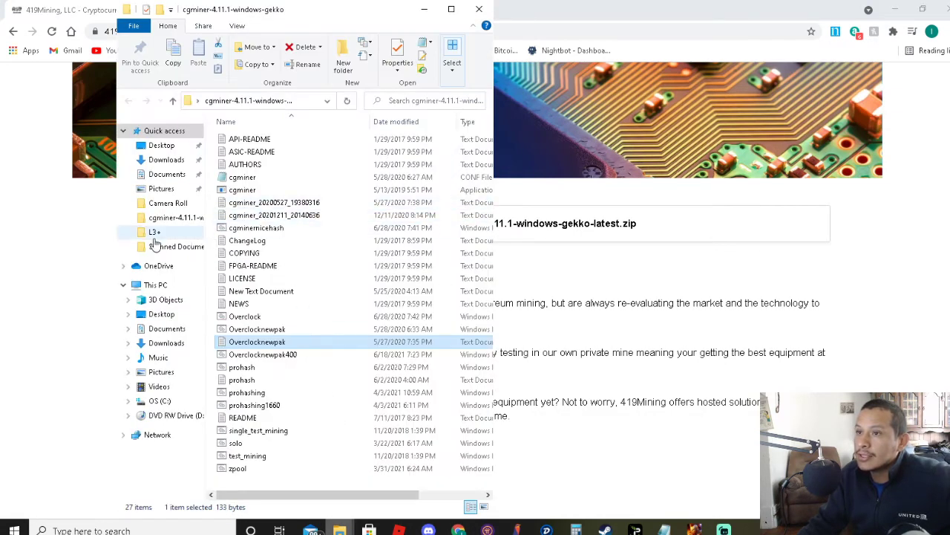
pyautogui.click(174, 109)
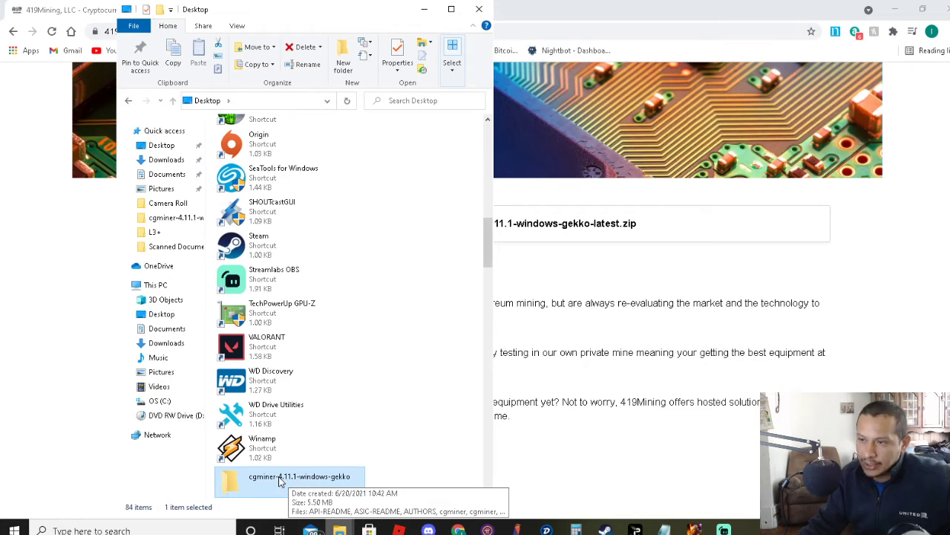
pyautogui.doubleClick(281, 481)
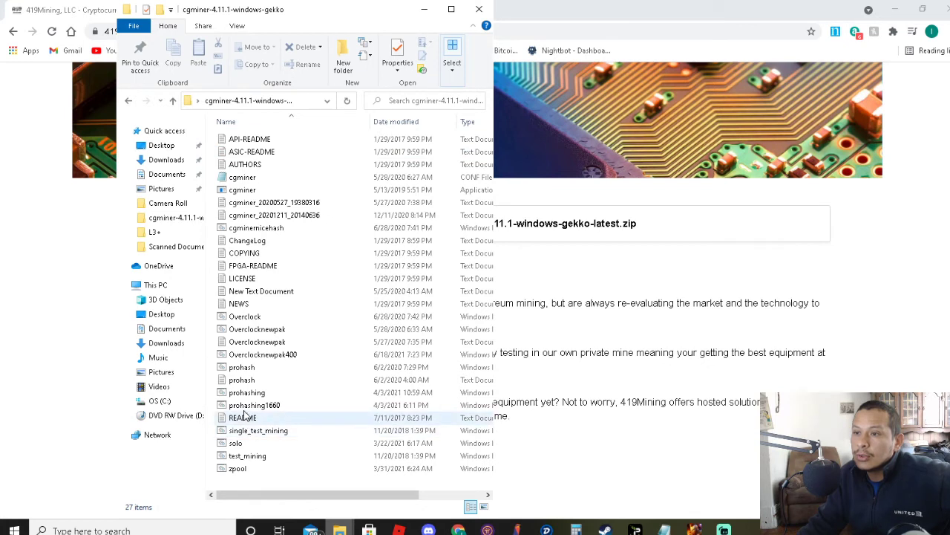
# Step: Open the Overclocknewpak text file from the cgminer folder and delete all of its existing contents
pyautogui.click(248, 343)
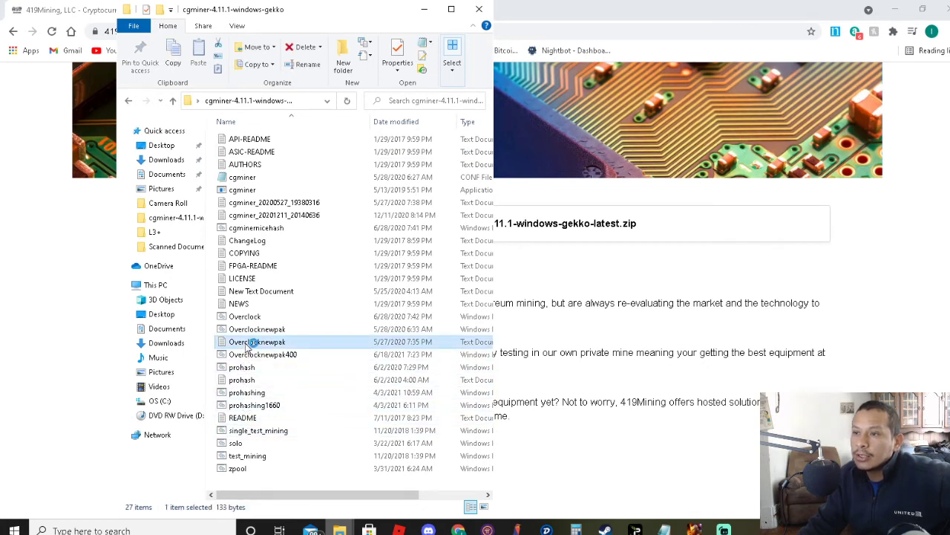
pyautogui.doubleClick(247, 343)
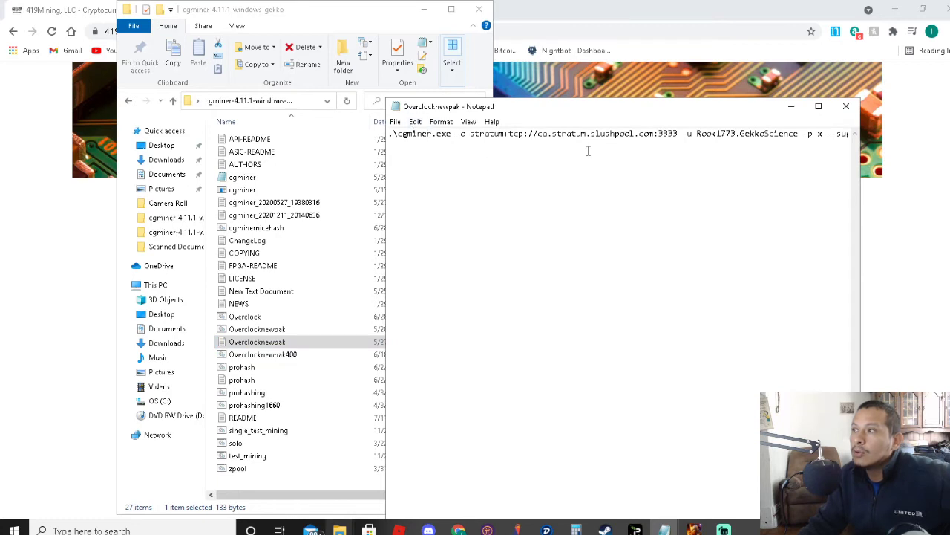
pyautogui.moveTo(745, 134); pyautogui.dragTo(388, 135)
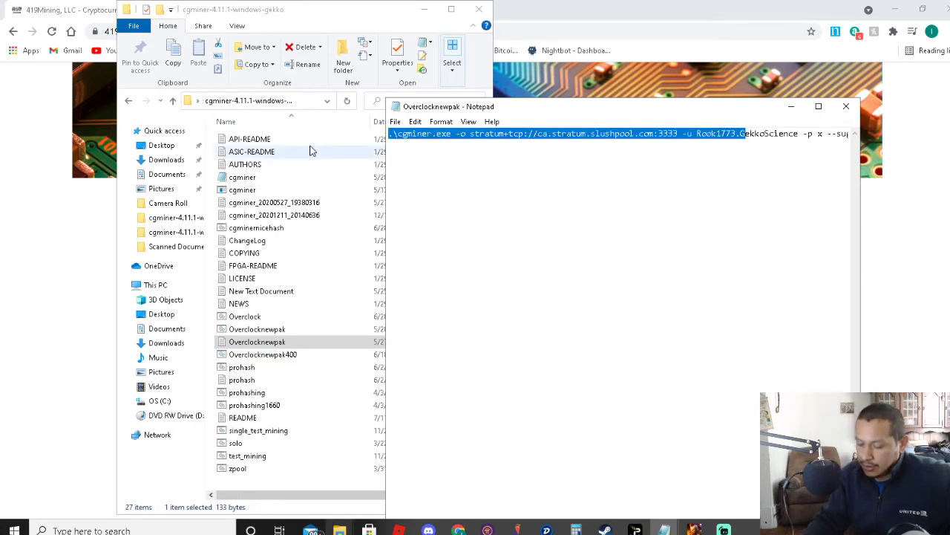
pyautogui.press('Delete')
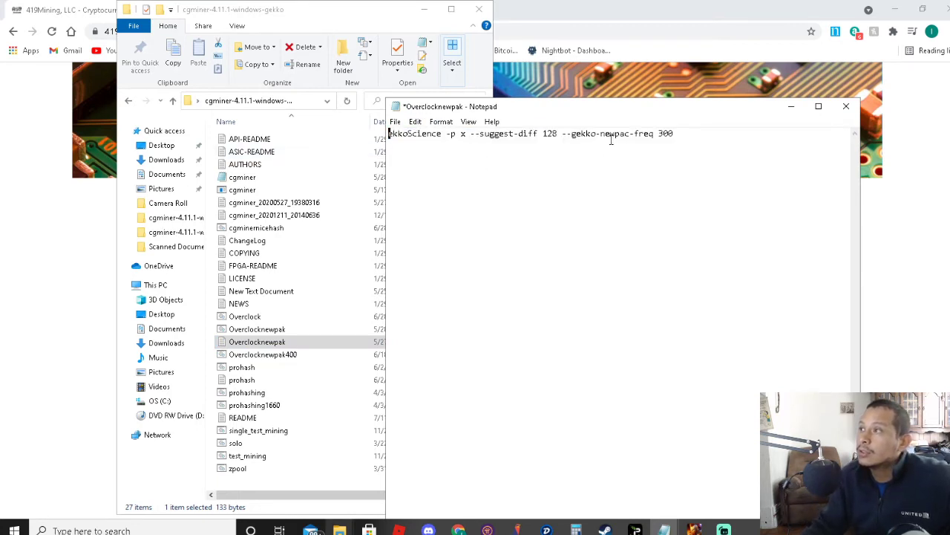
pyautogui.moveTo(692, 134); pyautogui.dragTo(327, 135)
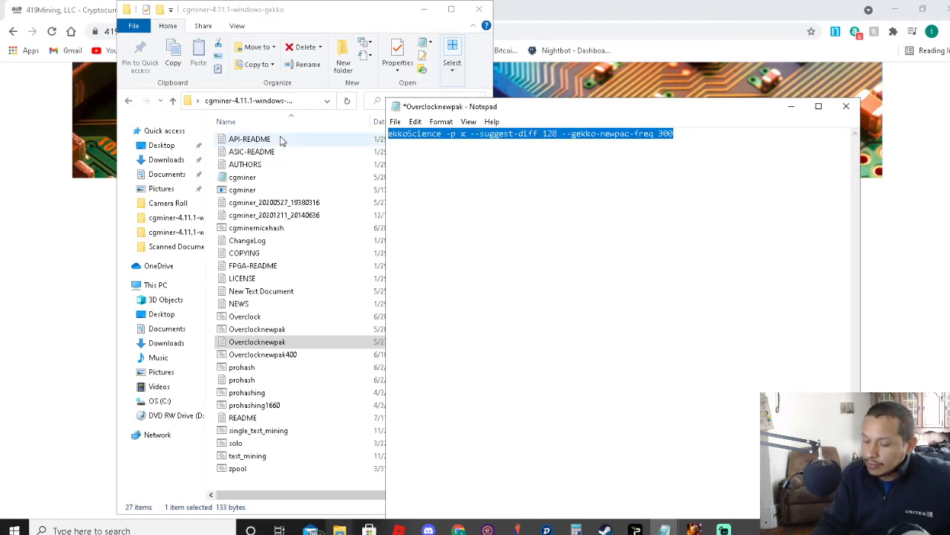
pyautogui.press('Delete')
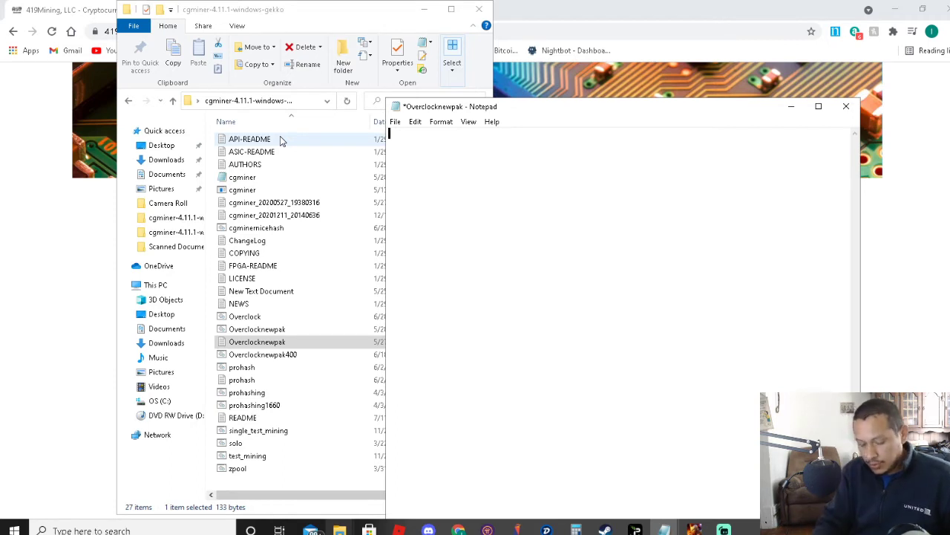
# Step: Begin the miner launch command in the empty Overclocknewpak file with .\cgminer.exe
pyautogui.write('.')
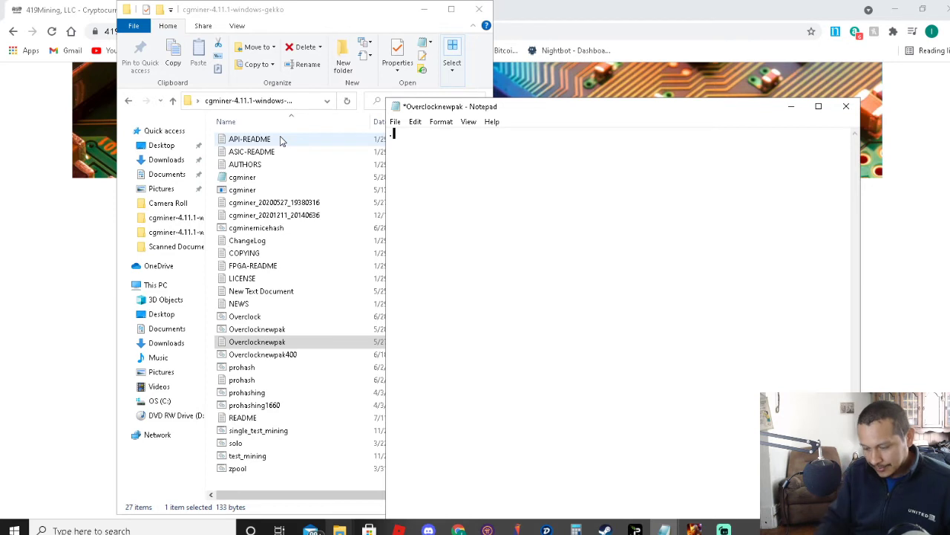
pyautogui.write('\\')
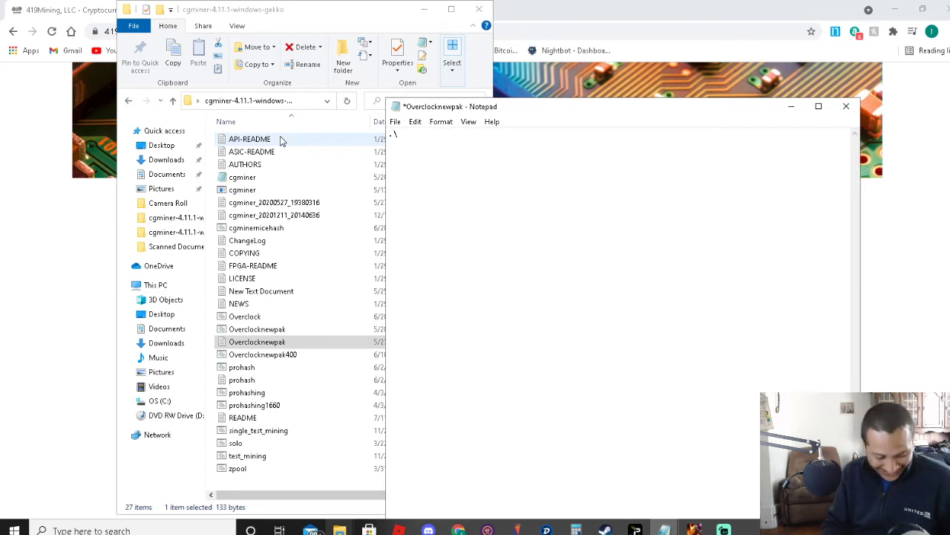
pyautogui.write('cg')
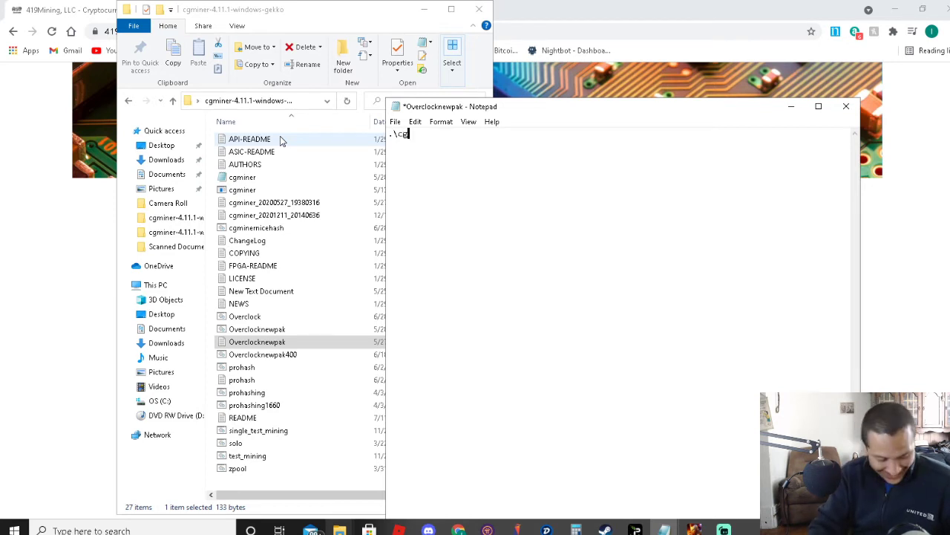
pyautogui.write('miner.exe')
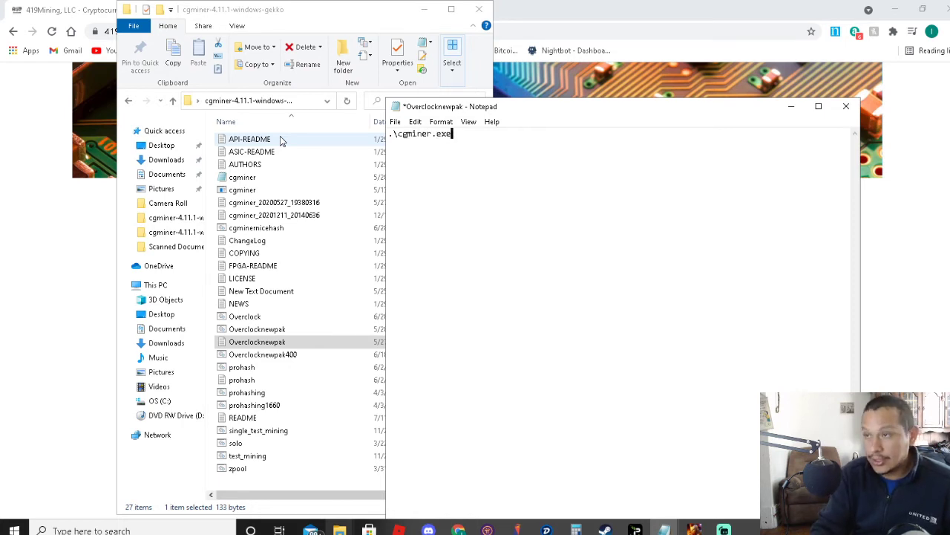
# Step: Switch to Chrome and try to go to the mining pool site ckpool.org
pyautogui.click(570, 11)
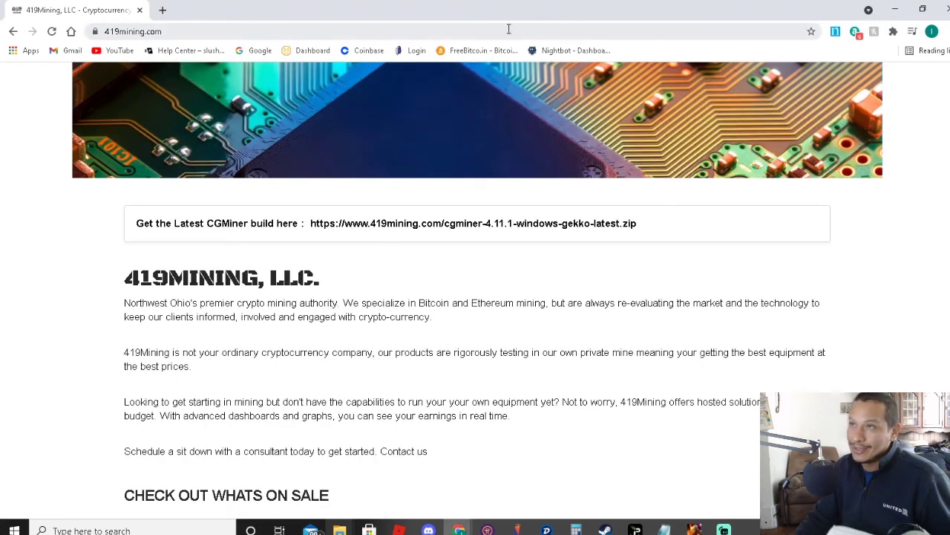
pyautogui.click(356, 31)
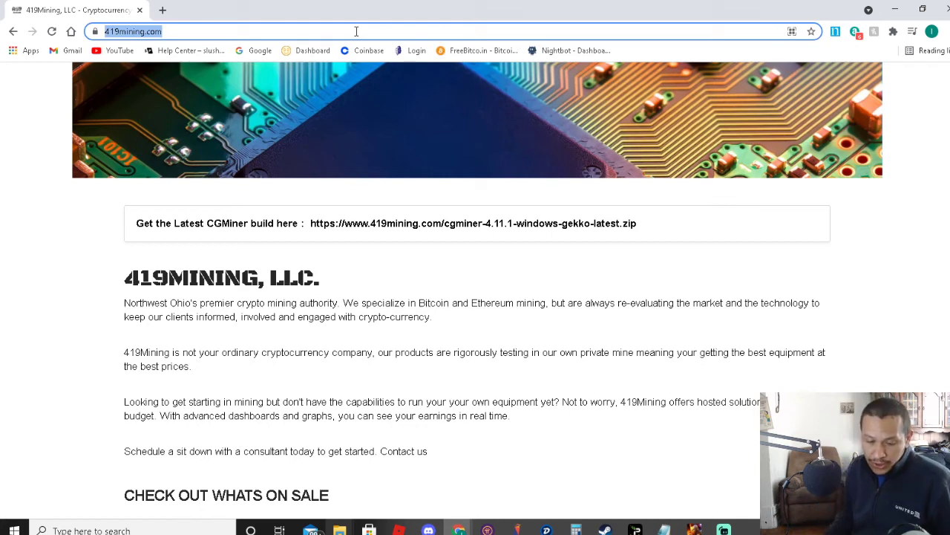
pyautogui.write('c')
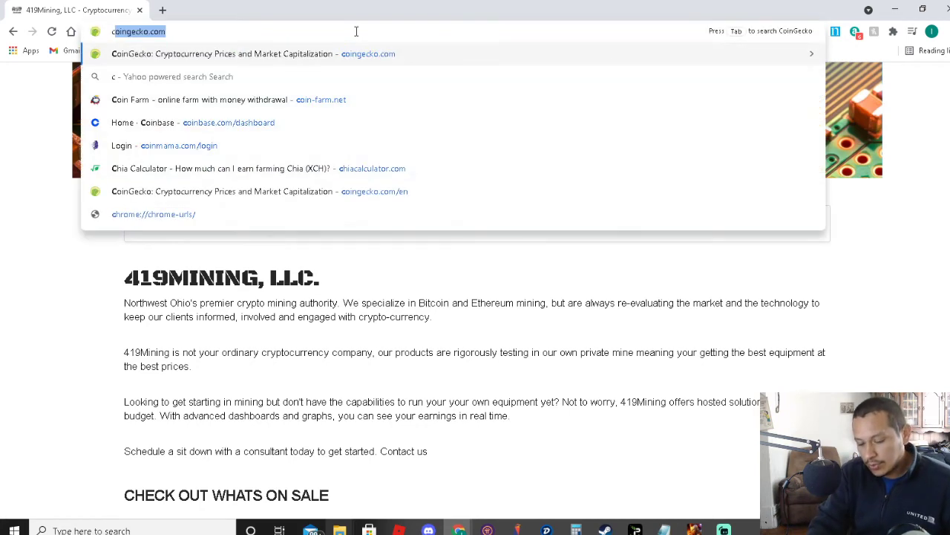
pyautogui.write('kpool')
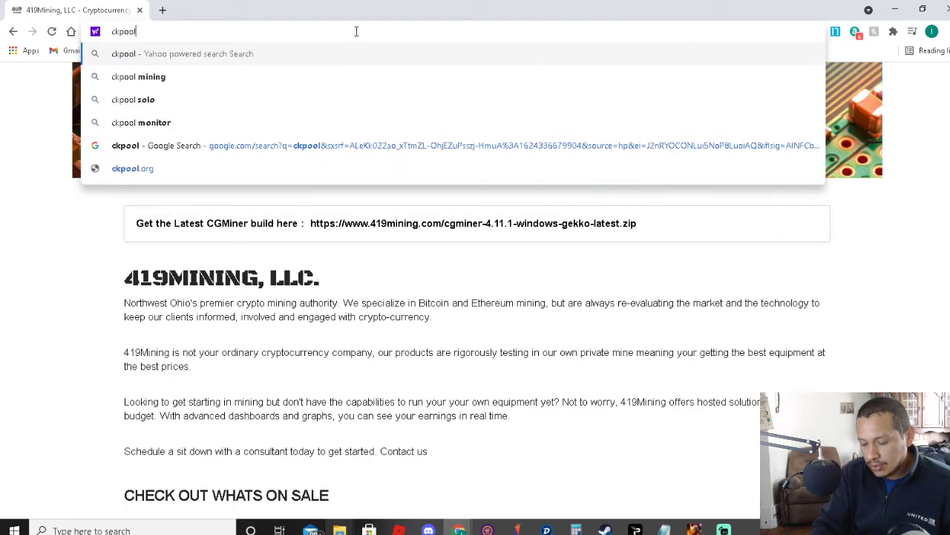
pyautogui.write('.org')
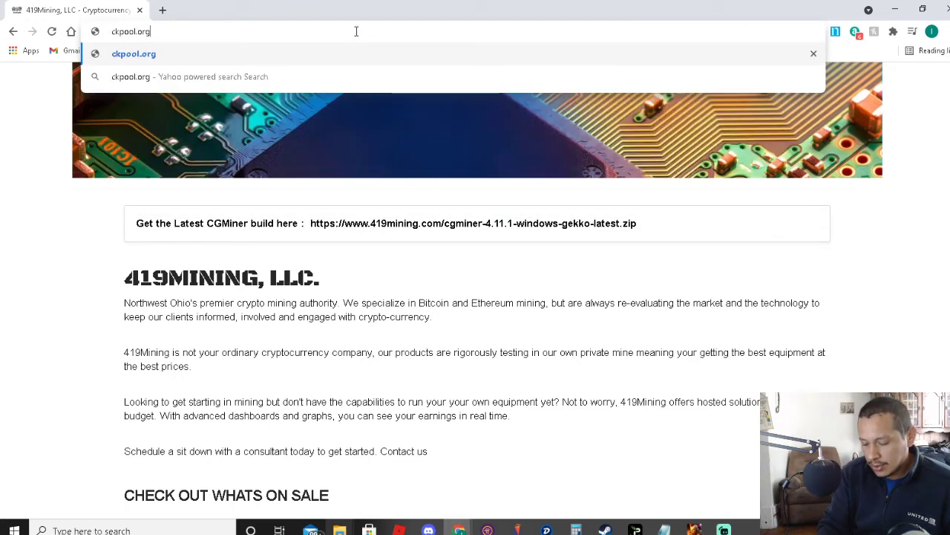
pyautogui.press('Return')
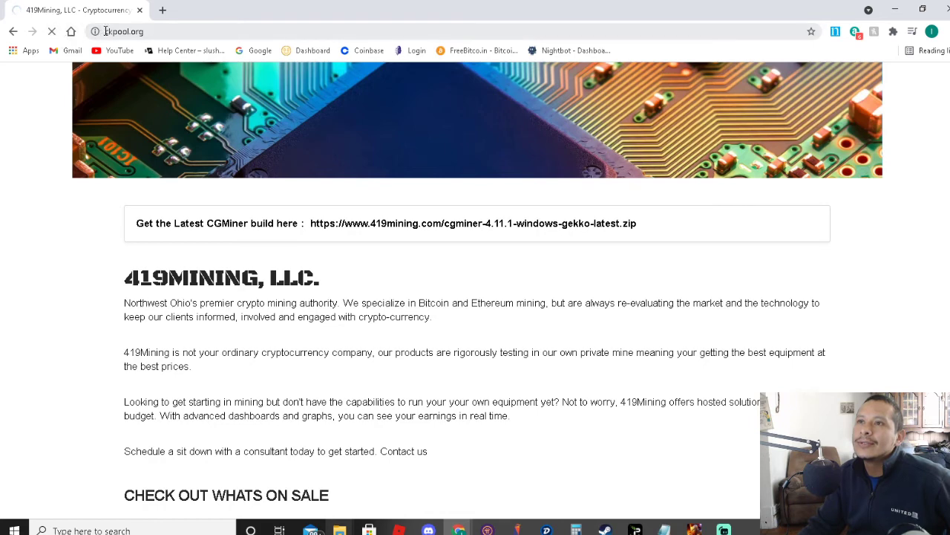
pyautogui.click(128, 32)
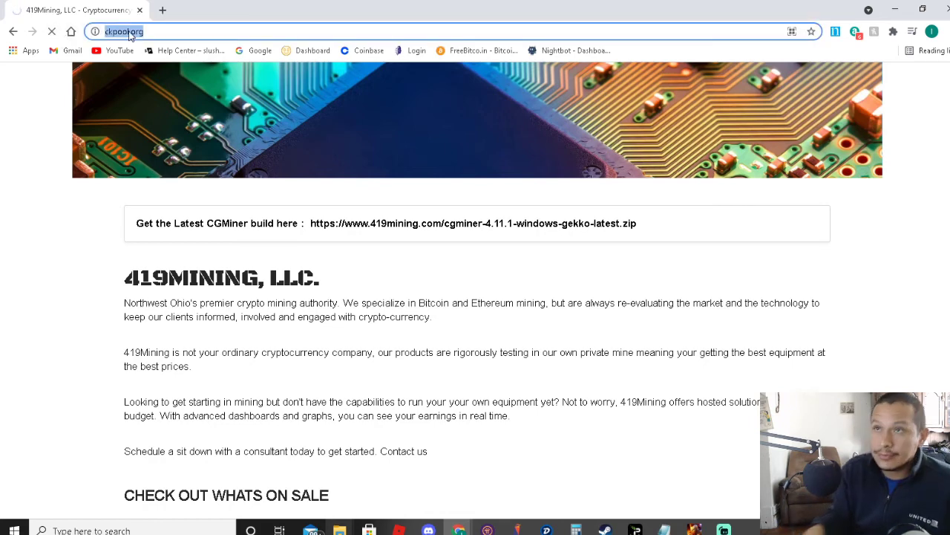
pyautogui.write('www')
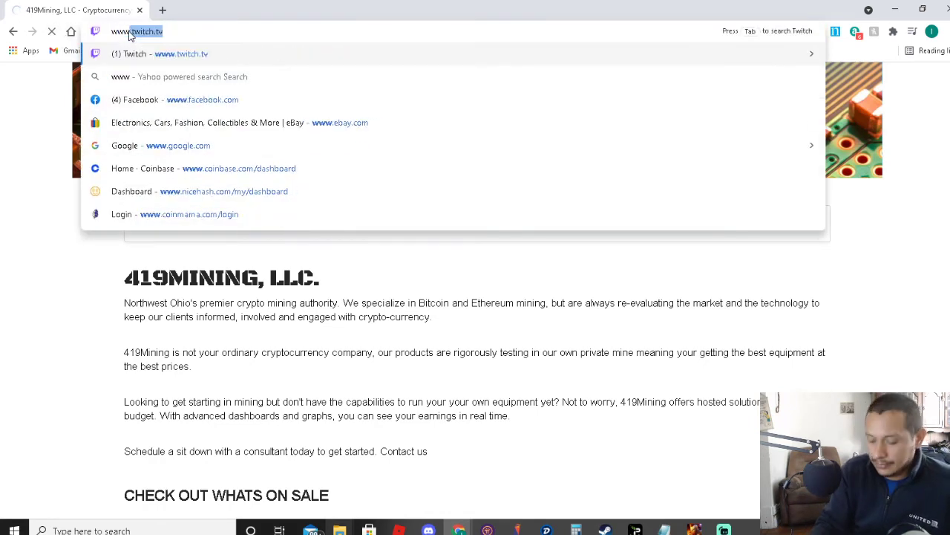
pyautogui.write('.ck')
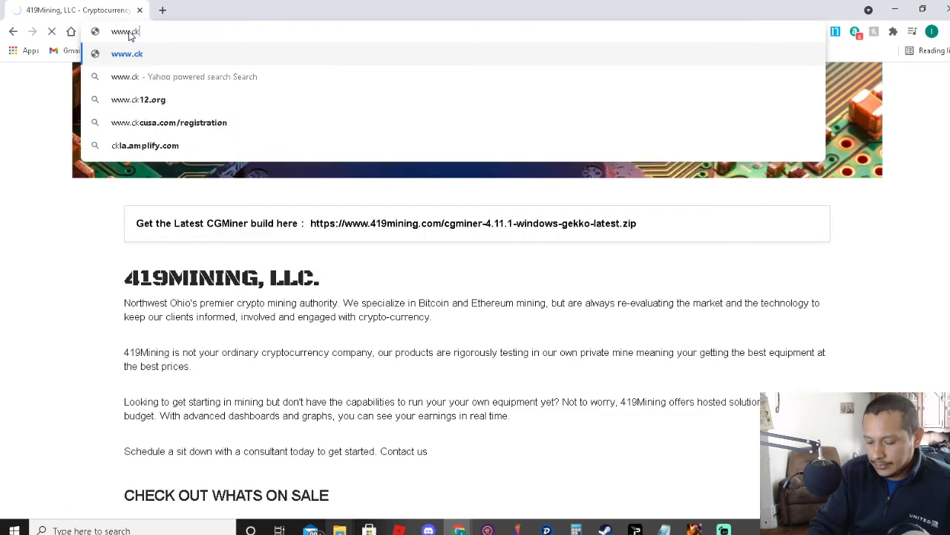
pyautogui.write('pool.o')
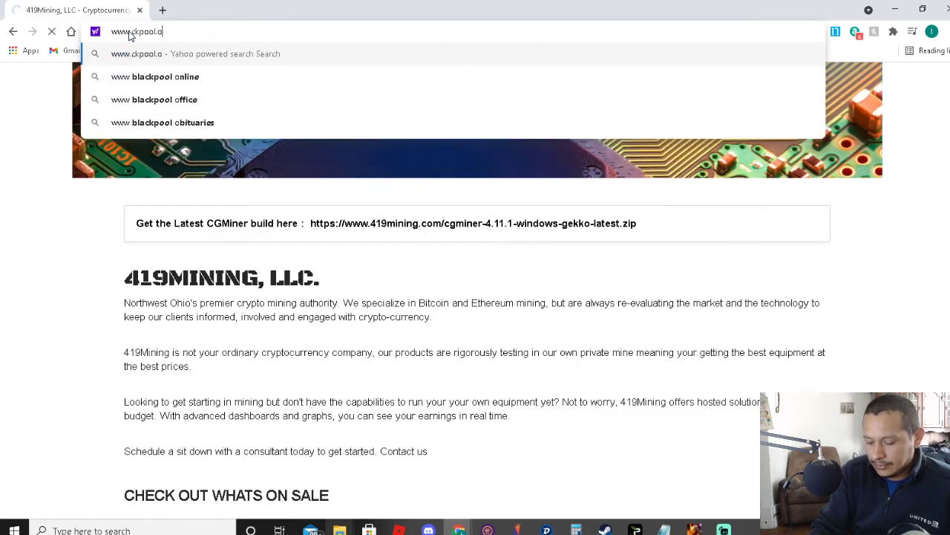
pyautogui.write('rg')
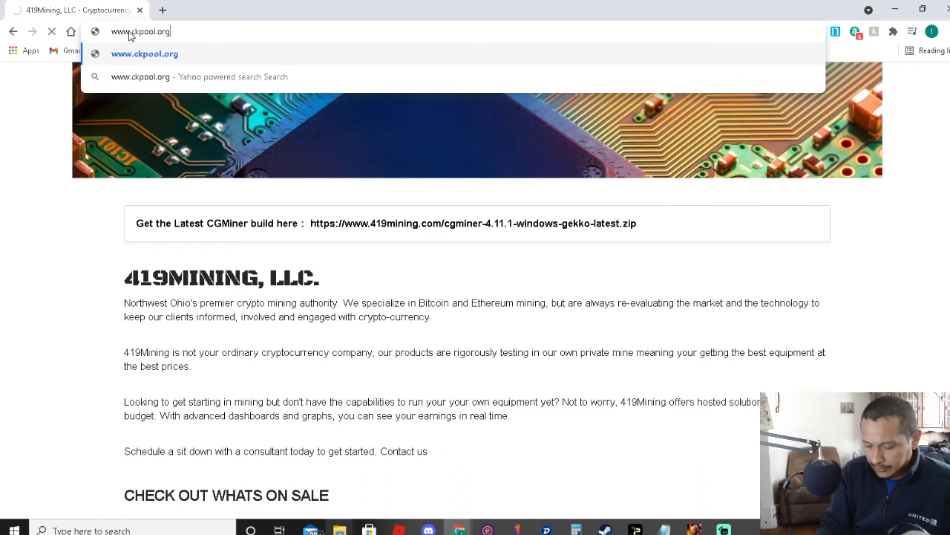
pyautogui.press('Return')
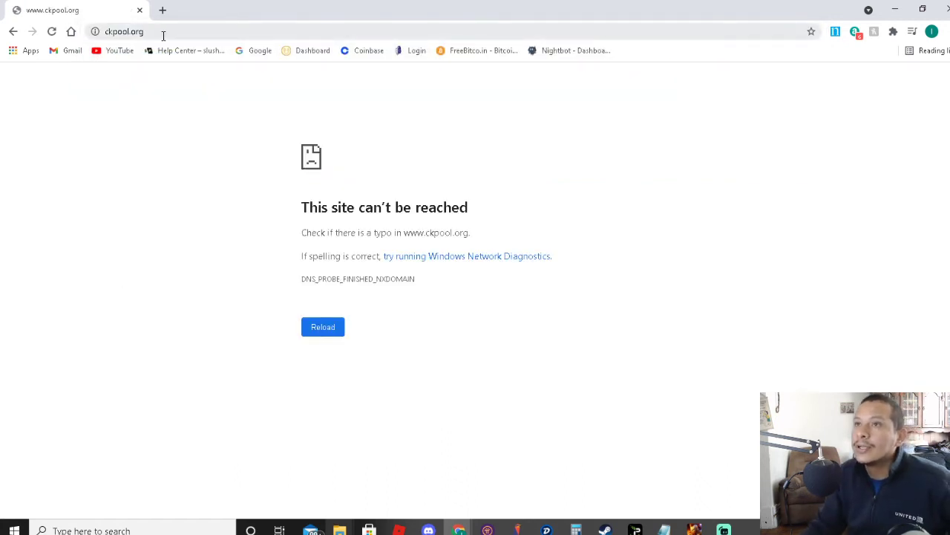
pyautogui.click(163, 36)
pyautogui.click(51, 32)
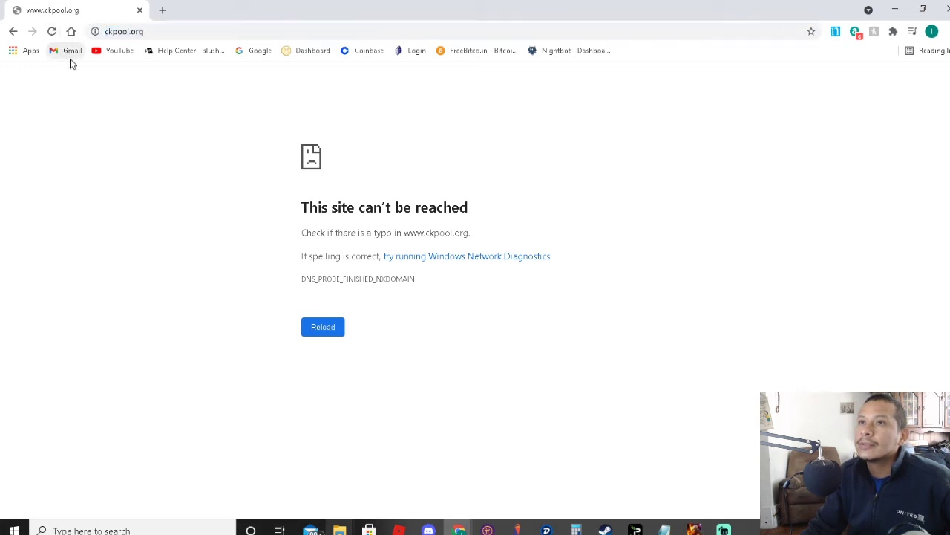
# Step: Replace the address with slushpool.com and load the Slush Pool dashboard
pyautogui.click(164, 32)
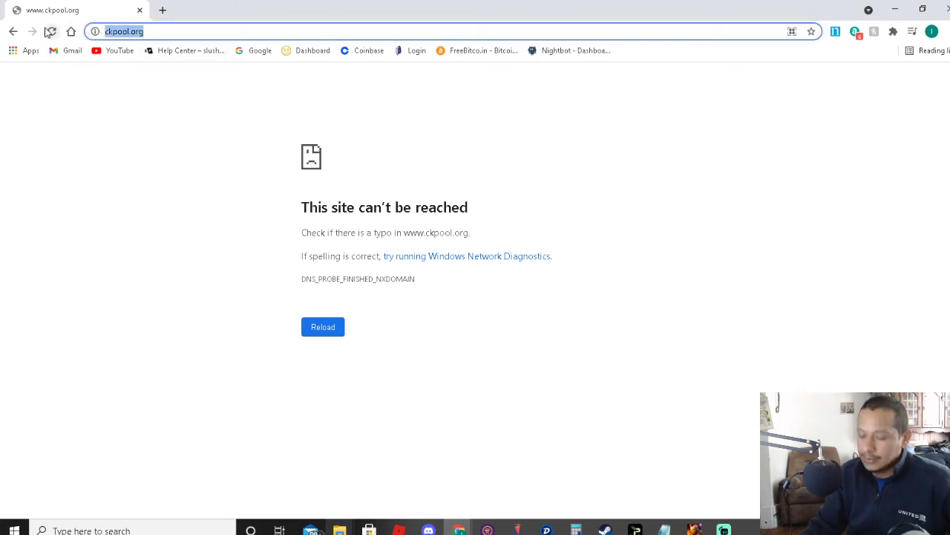
pyautogui.press('BackSpace')
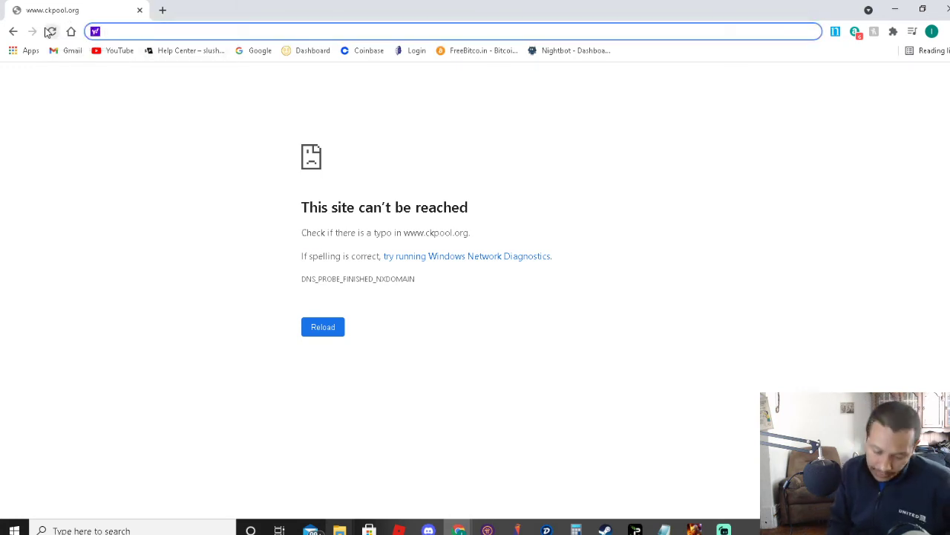
pyautogui.click(48, 32)
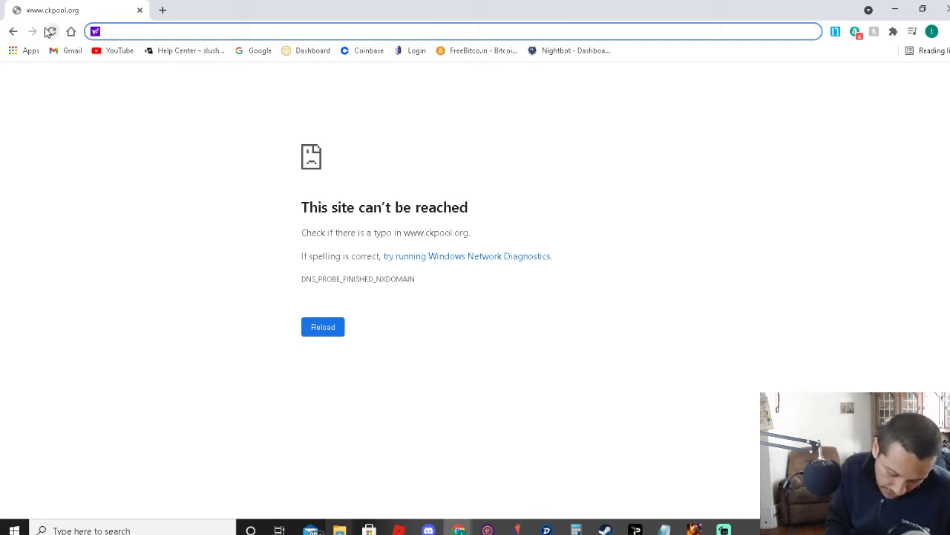
pyautogui.write('s')
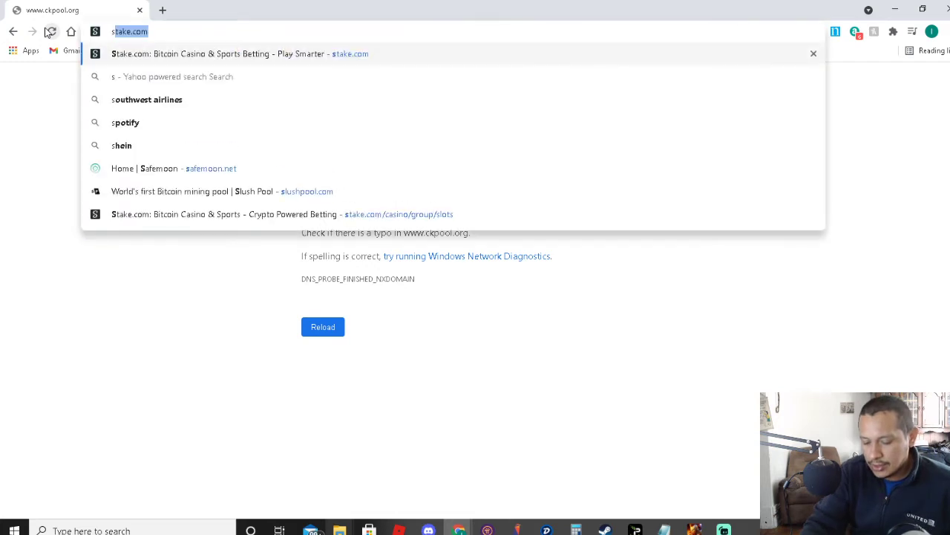
pyautogui.write('lush')
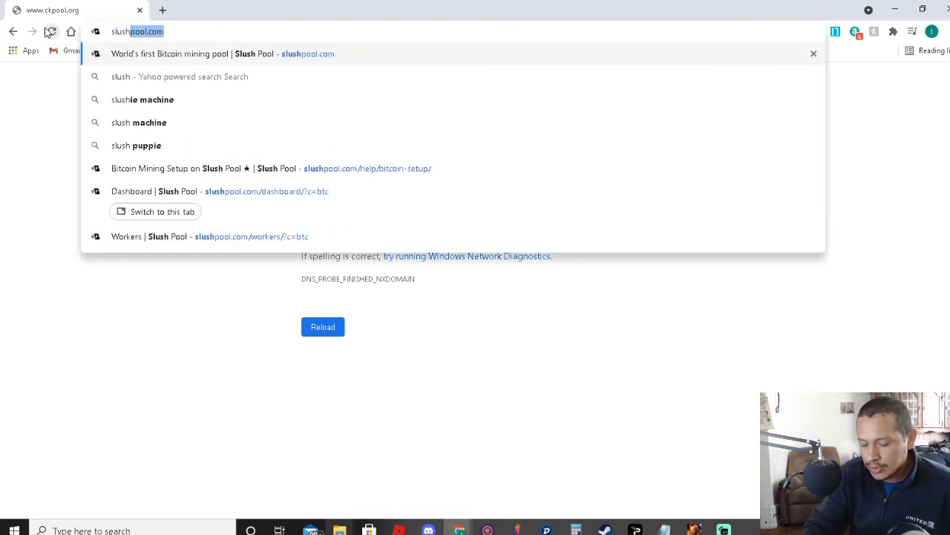
pyautogui.write('pool')
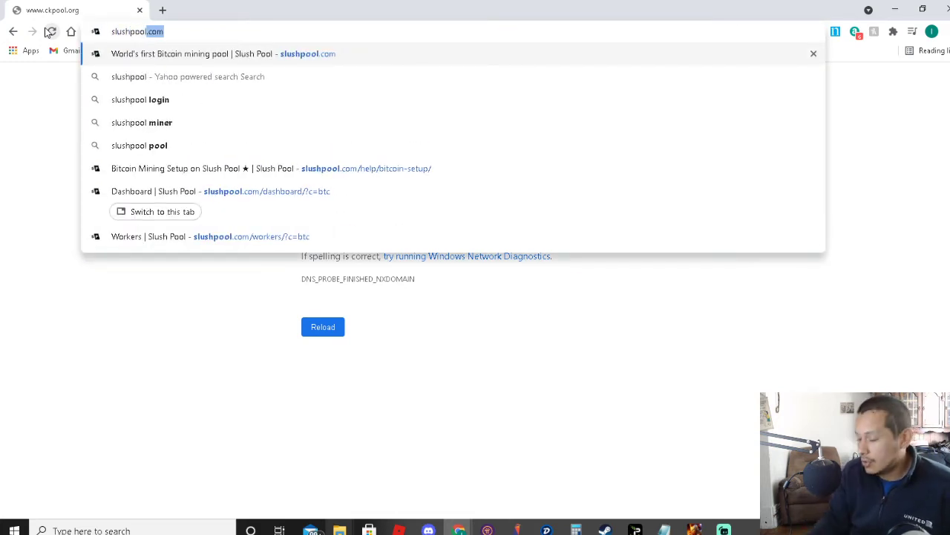
pyautogui.press('End')
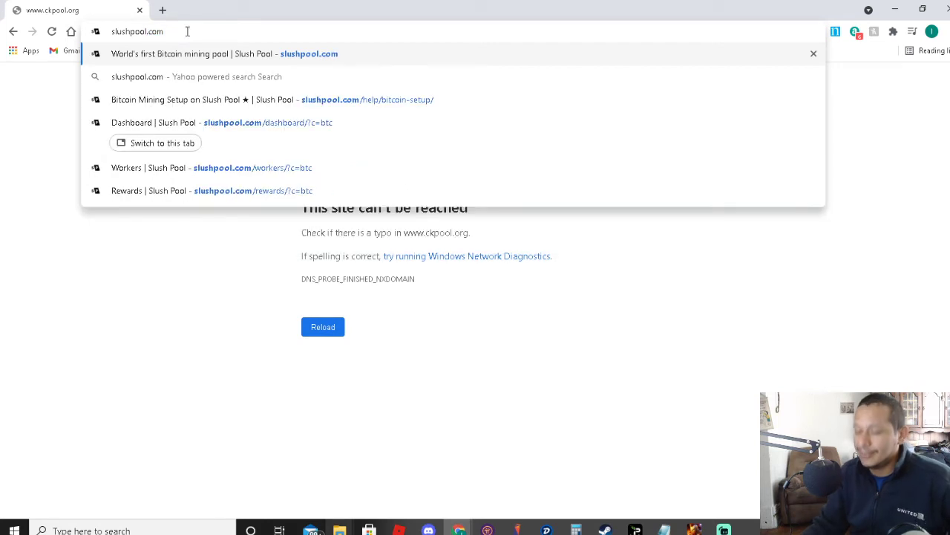
pyautogui.press('Return')
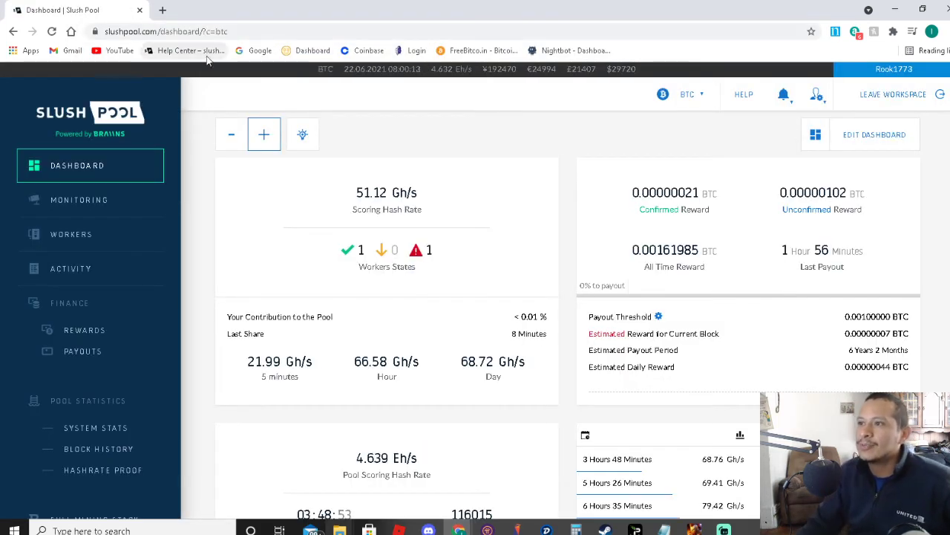
pyautogui.click(51, 31)
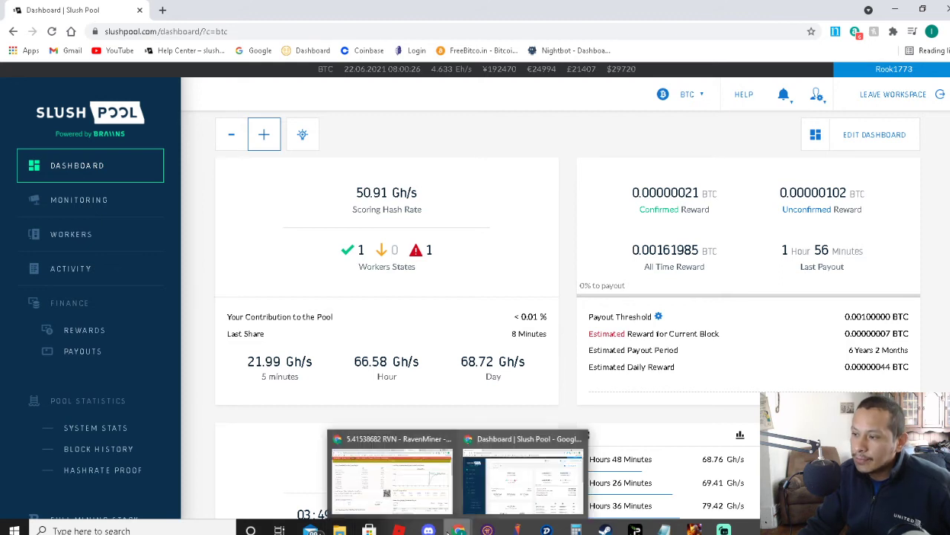
# Step: Open the Slush Pool Help Center from the dashboard and glance over its Quick Start topics
pyautogui.moveTo(339, 530)
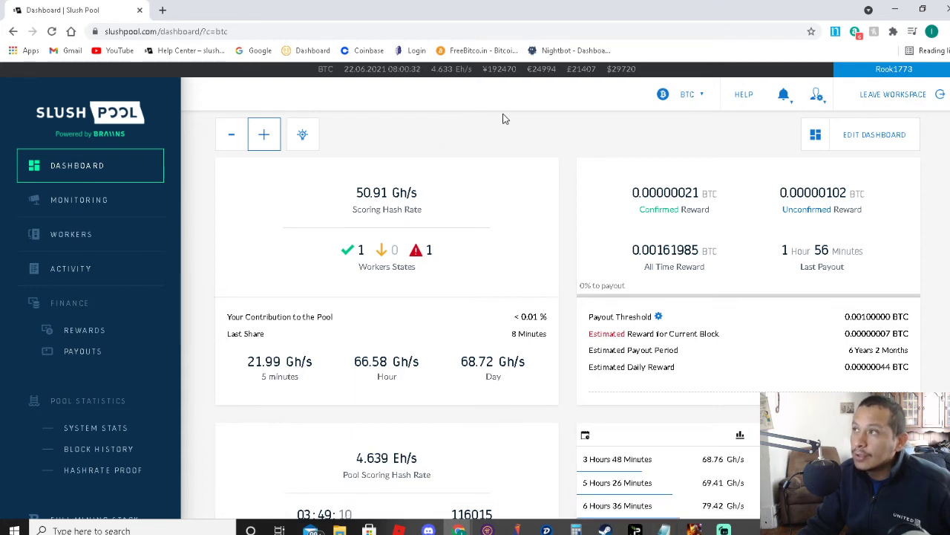
pyautogui.click(745, 95)
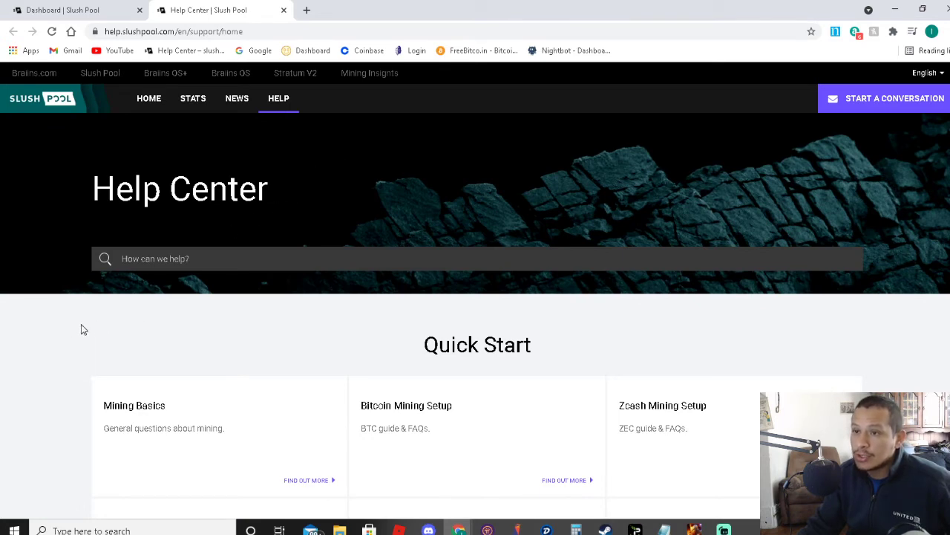
pyautogui.scroll(-1, 68, 340)
pyautogui.scroll(1, 75, 333)
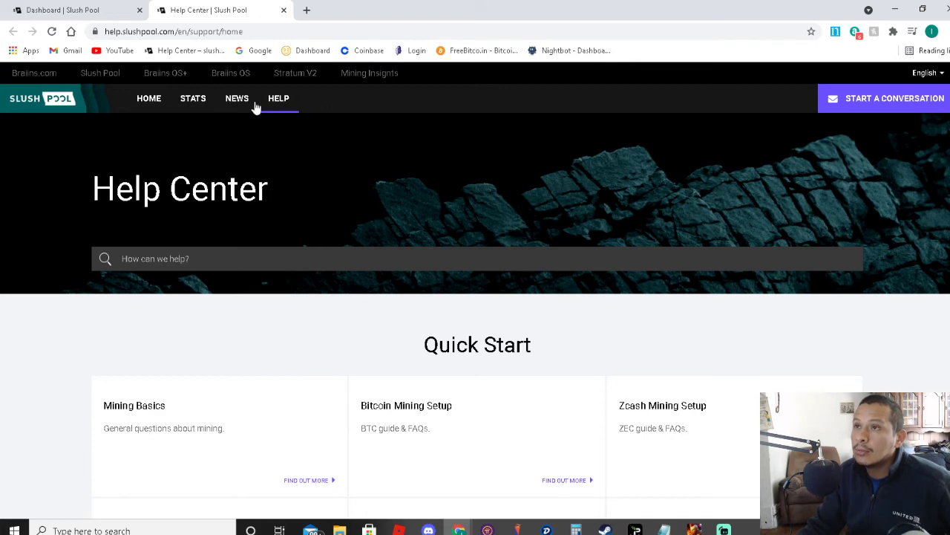
# Step: Open the "Bitcoin Mining Setup on Slush Pool" article from the Help Center's Bitcoin Mining Setup topic
pyautogui.scroll(-3, 66, 261)
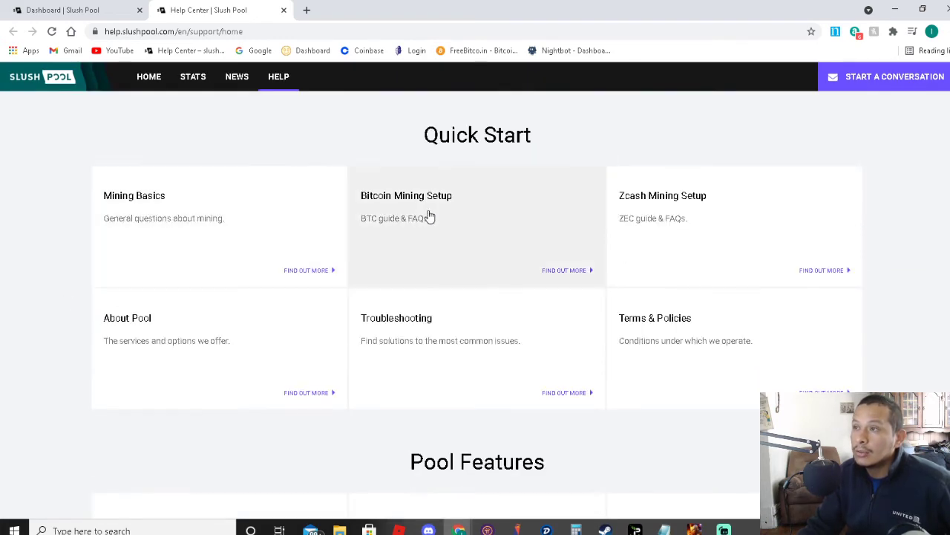
pyautogui.click(429, 216)
pyautogui.scroll(-2, 403, 273)
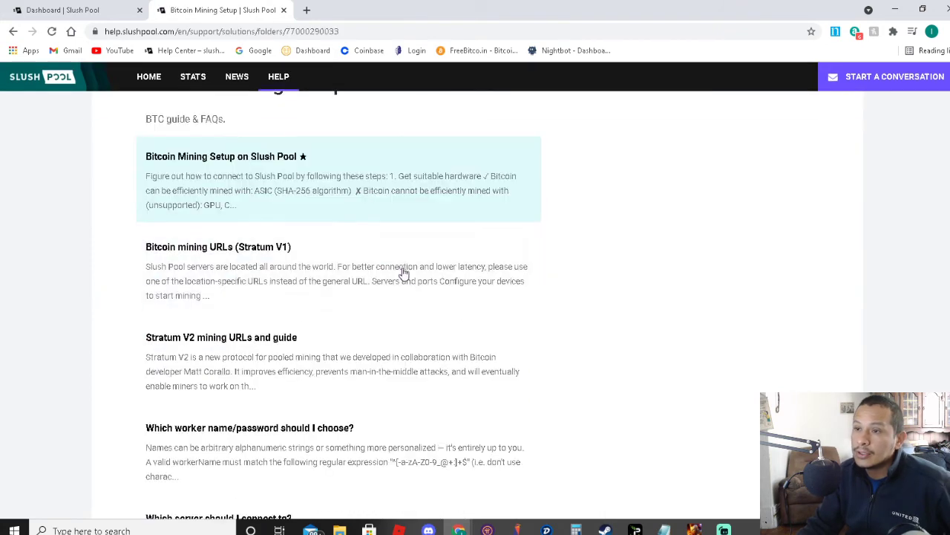
pyautogui.scroll(-1, 384, 270)
pyautogui.scroll(1, 378, 263)
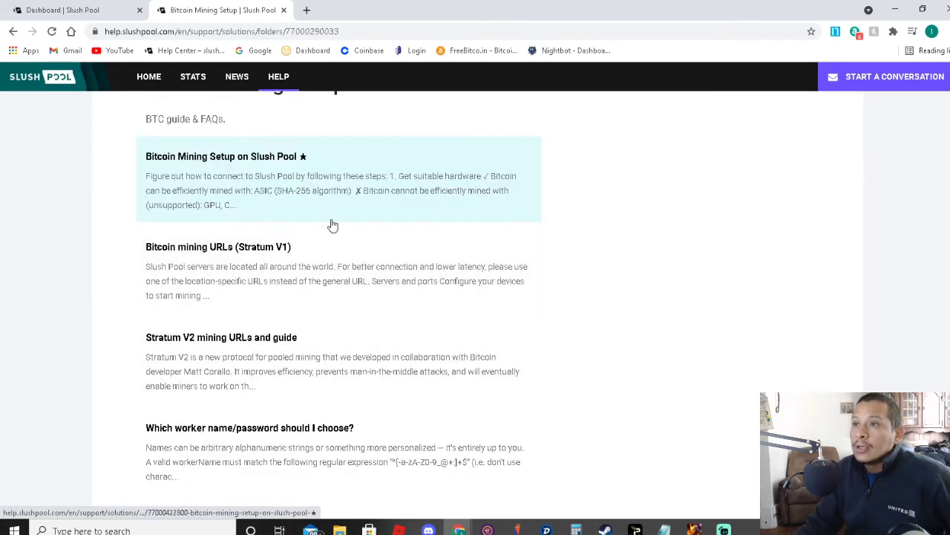
pyautogui.click(264, 182)
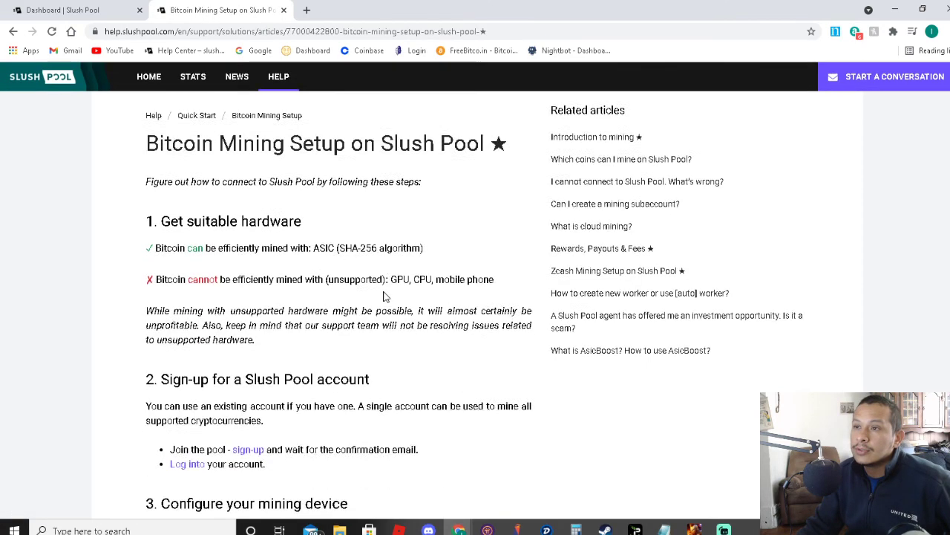
# Step: Copy the server URL stratum+tcp://stratum.slushpool.com:3333 from the article's "Configure your mining device" section
pyautogui.scroll(-4, 385, 296)
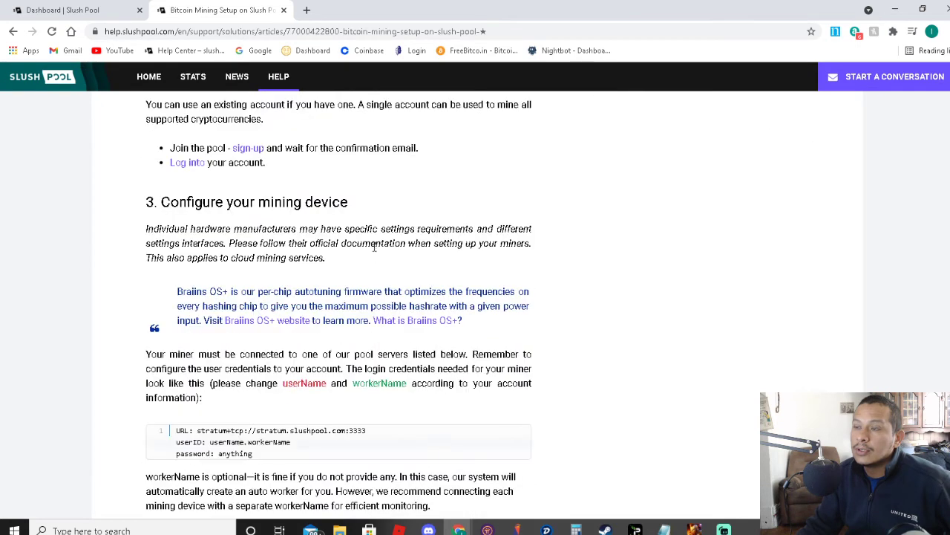
pyautogui.scroll(2, 374, 247)
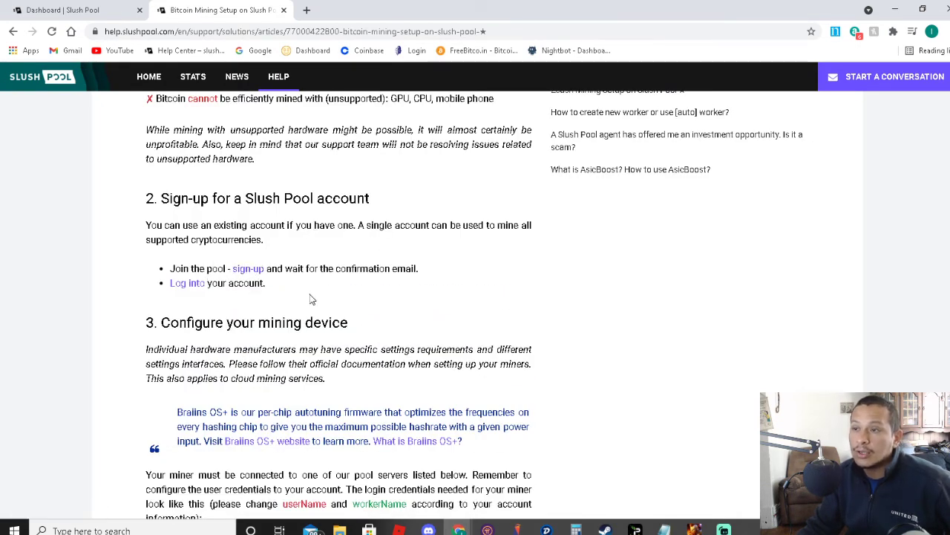
pyautogui.scroll(-3, 310, 299)
pyautogui.scroll(-1, 364, 291)
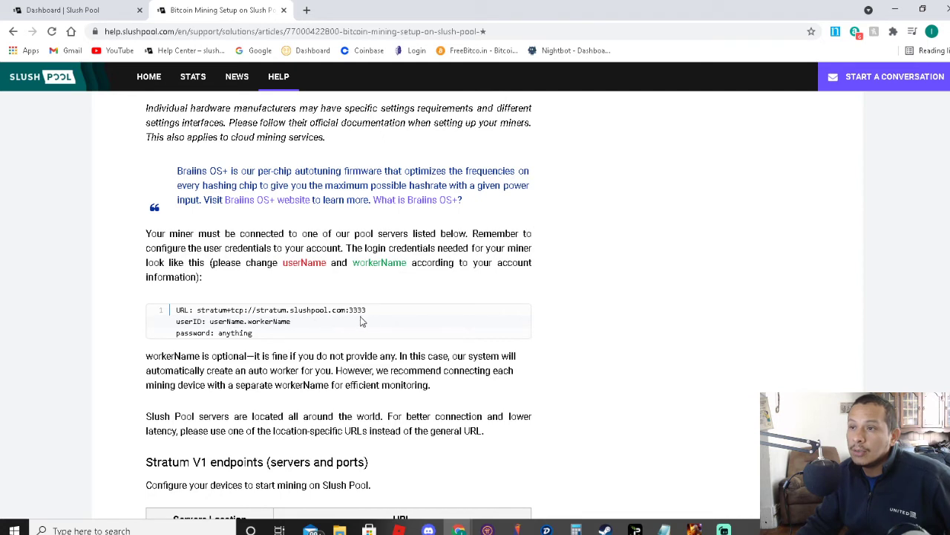
pyautogui.moveTo(372, 312); pyautogui.dragTo(198, 312)
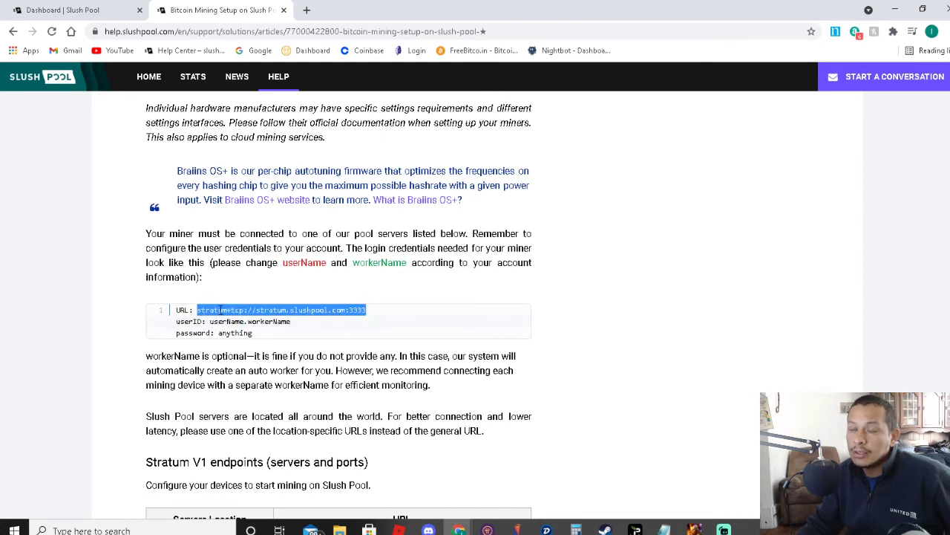
pyautogui.rightClick(248, 311)
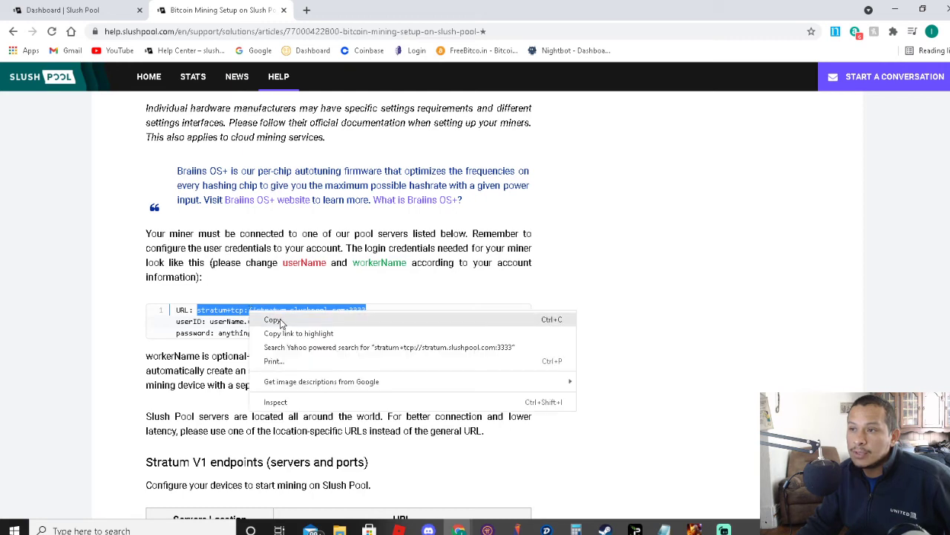
pyautogui.click(274, 320)
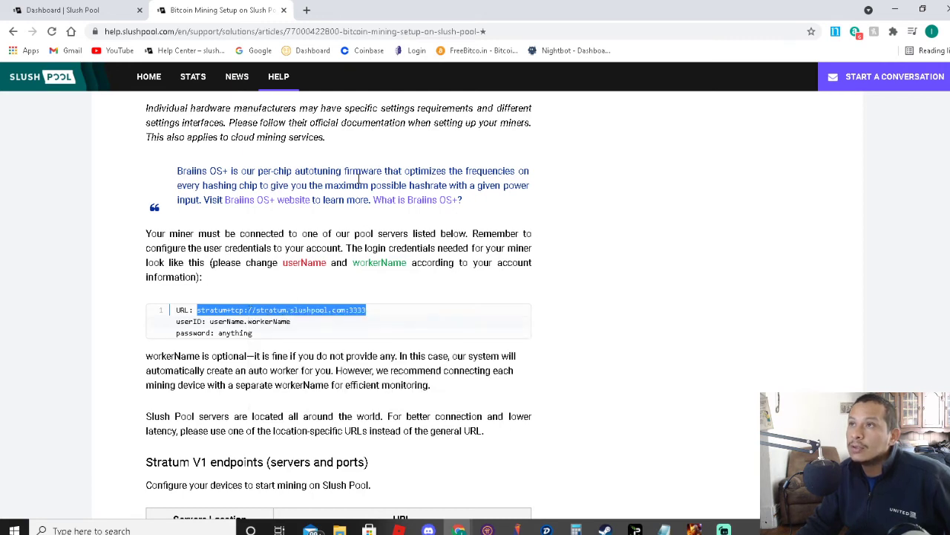
# Step: Switch to the Overclocknewpak file in Notepad and paste the copied pool URL after .\cgminer.exe
pyautogui.click(665, 528)
pyautogui.click(687, 475)
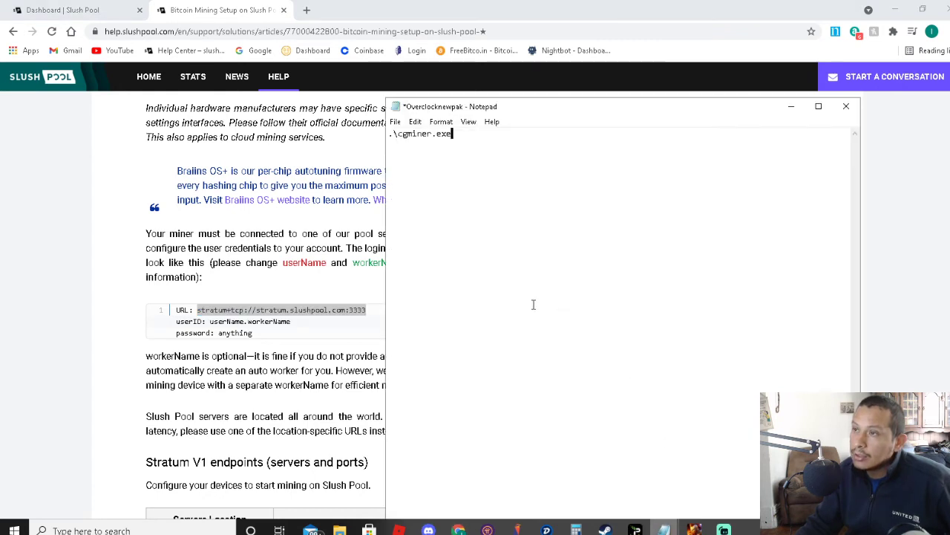
pyautogui.rightClick(459, 136)
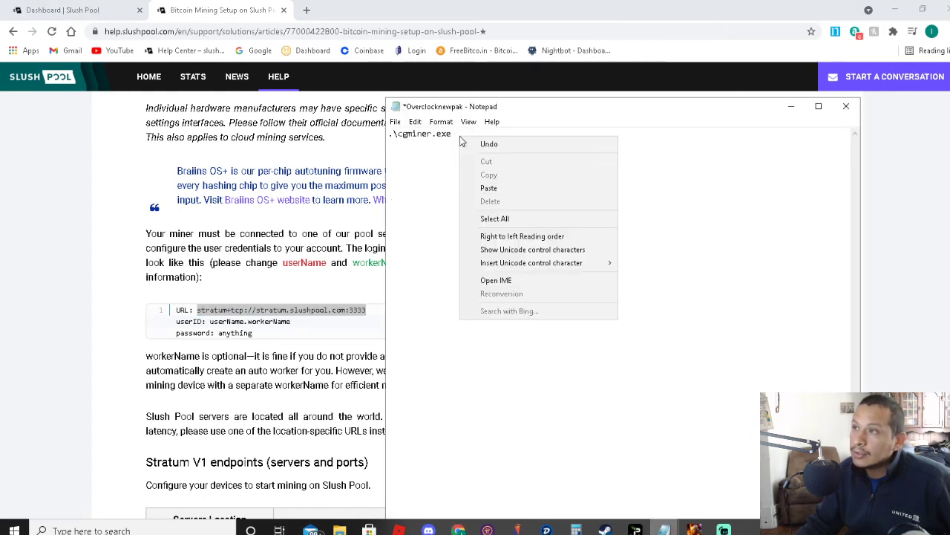
pyautogui.click(500, 190)
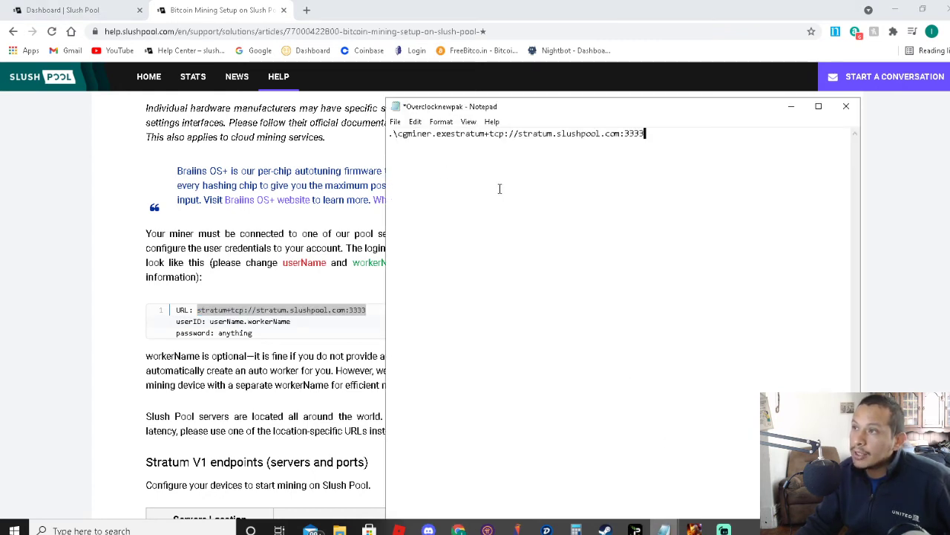
# Step: Insert the -o option between .\cgminer.exe and the pool URL, separated by spaces
pyautogui.click(451, 137)
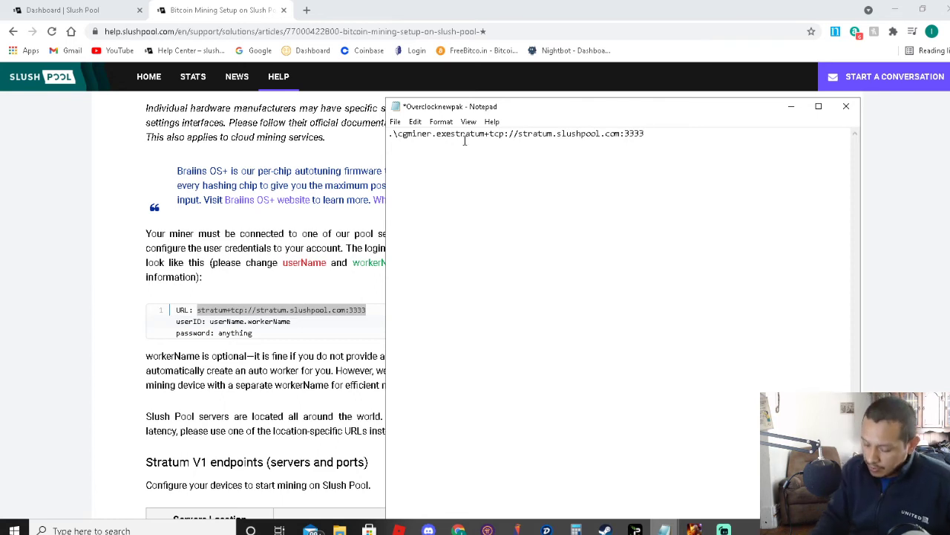
pyautogui.write('o')
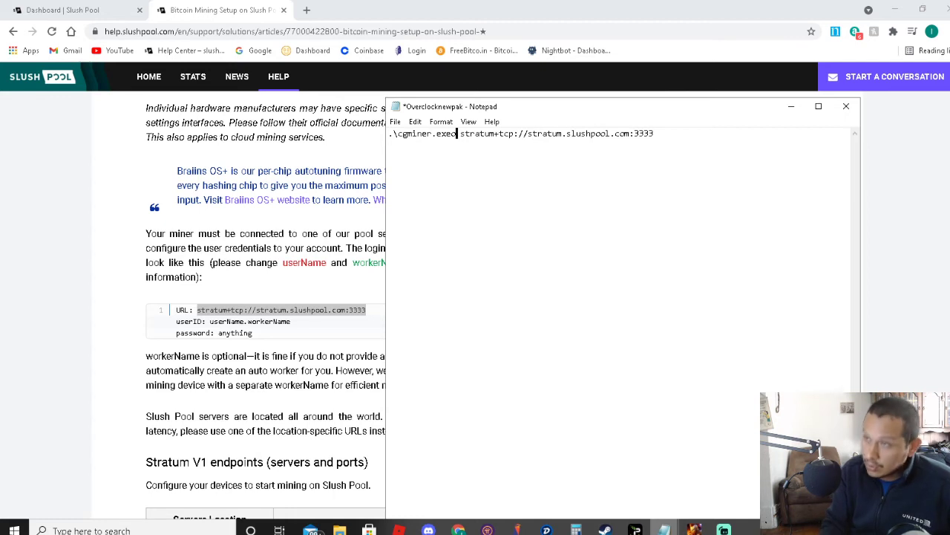
pyautogui.press('Left')
pyautogui.press('Left')
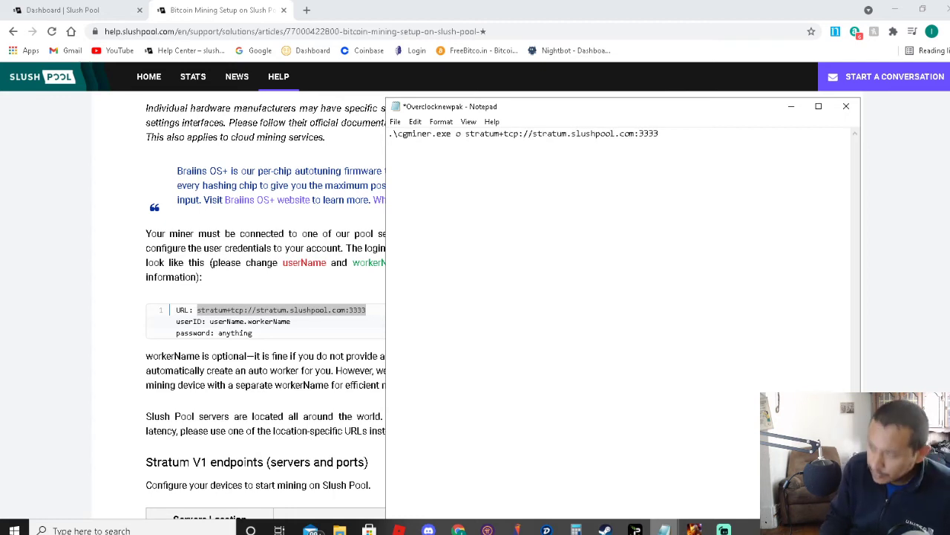
pyautogui.click(451, 134)
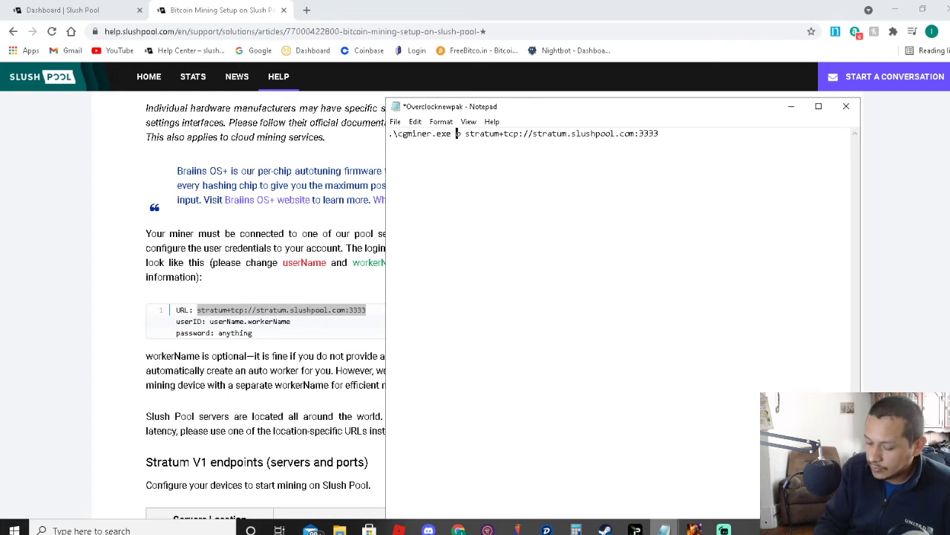
pyautogui.write('-')
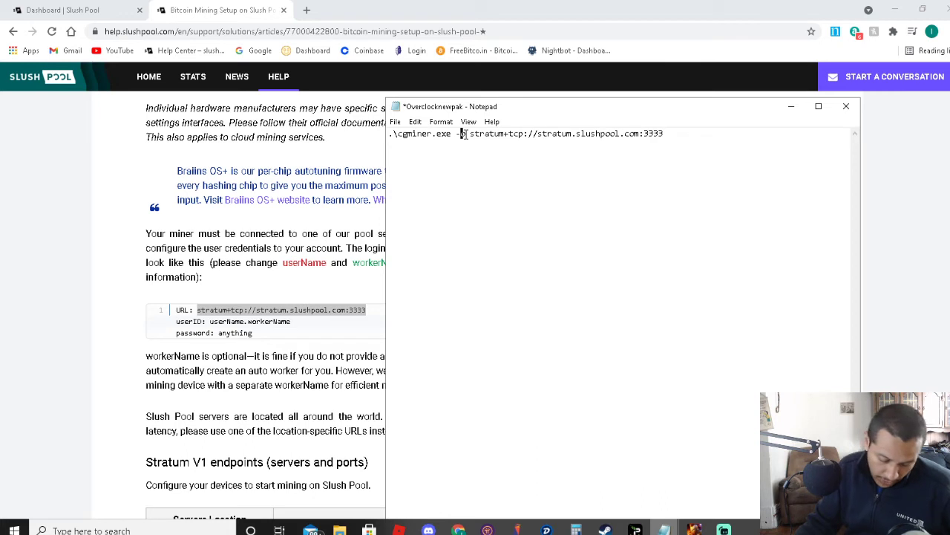
# Step: Append the -u option after the pool URL at the end of the command
pyautogui.click(679, 134)
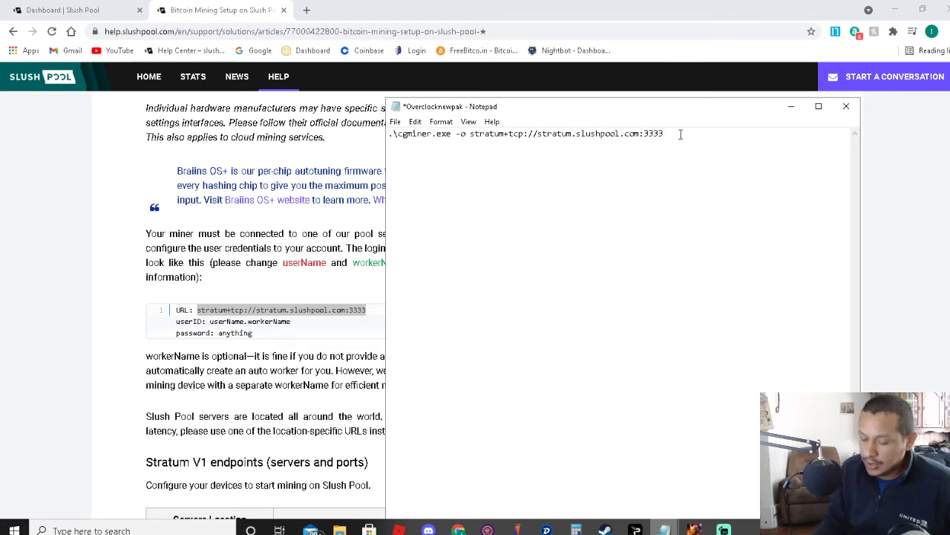
pyautogui.write('-')
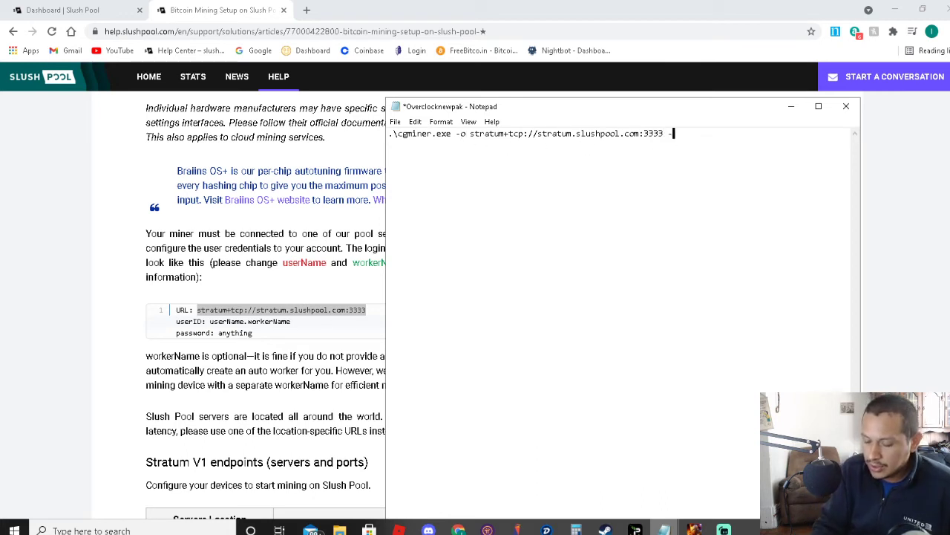
pyautogui.write('u')
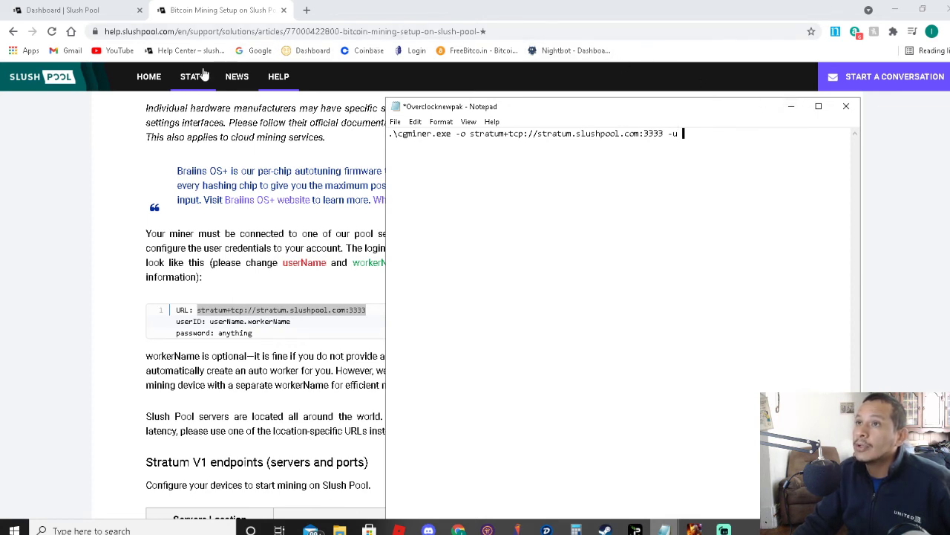
# Step: Look up the account username on the Slush Pool dashboard and add it with a trailing period after -u in Notepad
pyautogui.click(151, 77)
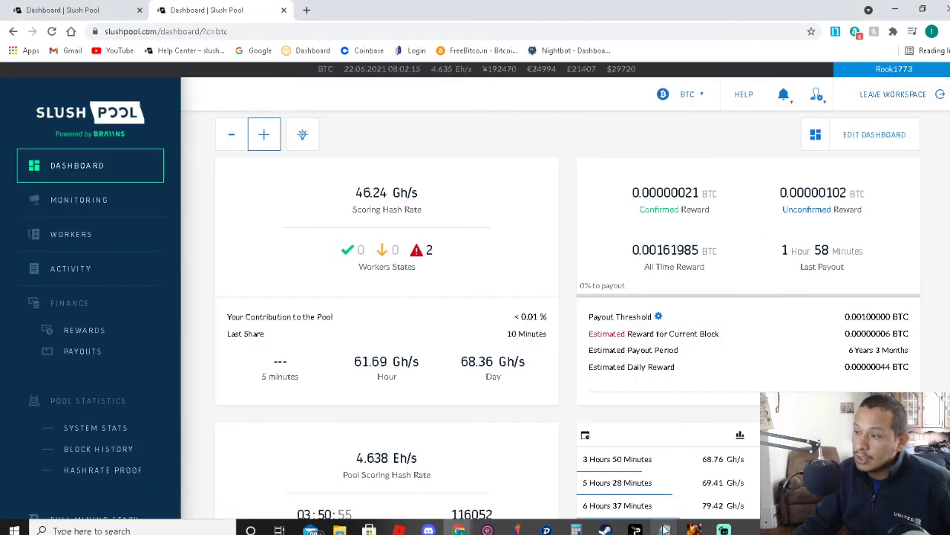
pyautogui.moveTo(666, 529)
pyautogui.click(703, 468)
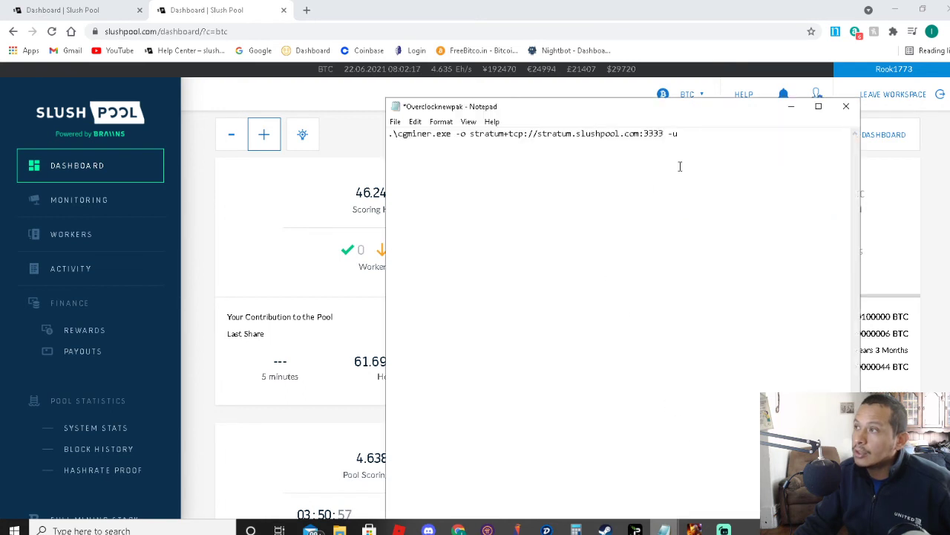
pyautogui.write('ro')
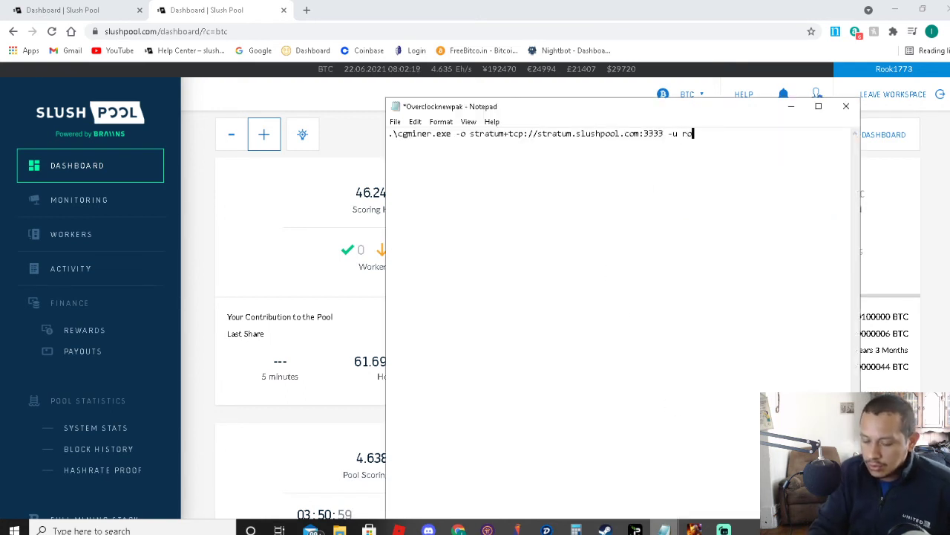
pyautogui.write('ok17')
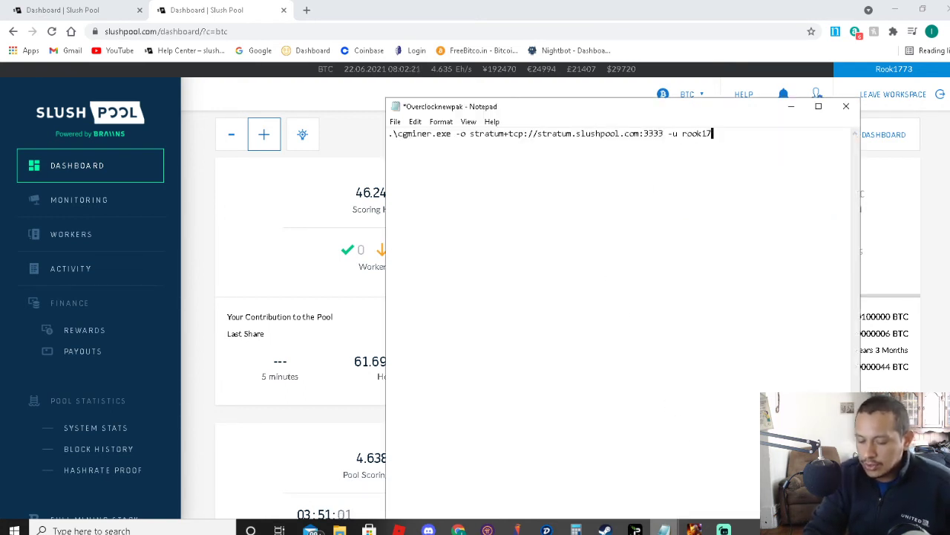
pyautogui.write('73.')
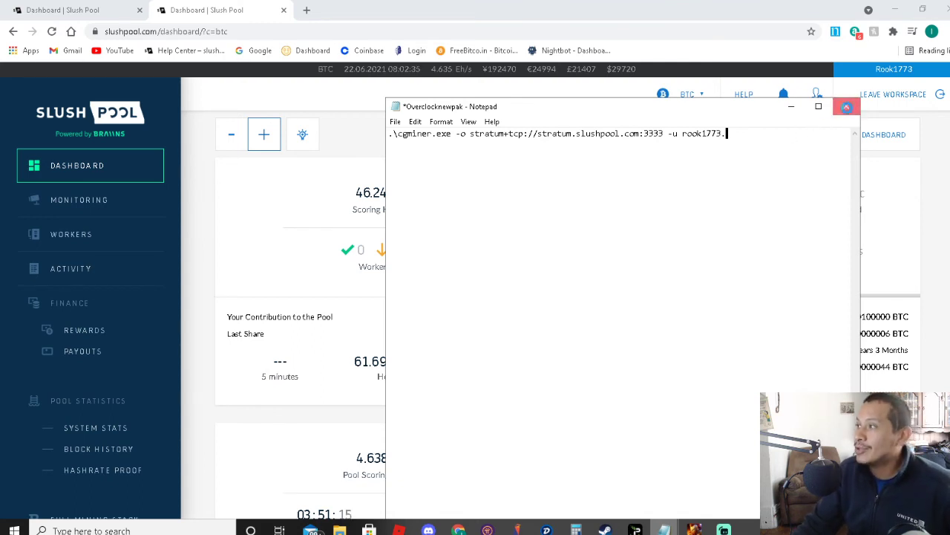
# Step: Close Overclocknewpak without saving and reopen the saved text file from the cgminer-4.11.1-windows-gekko folder
pyautogui.click(846, 106)
pyautogui.click(502, 272)
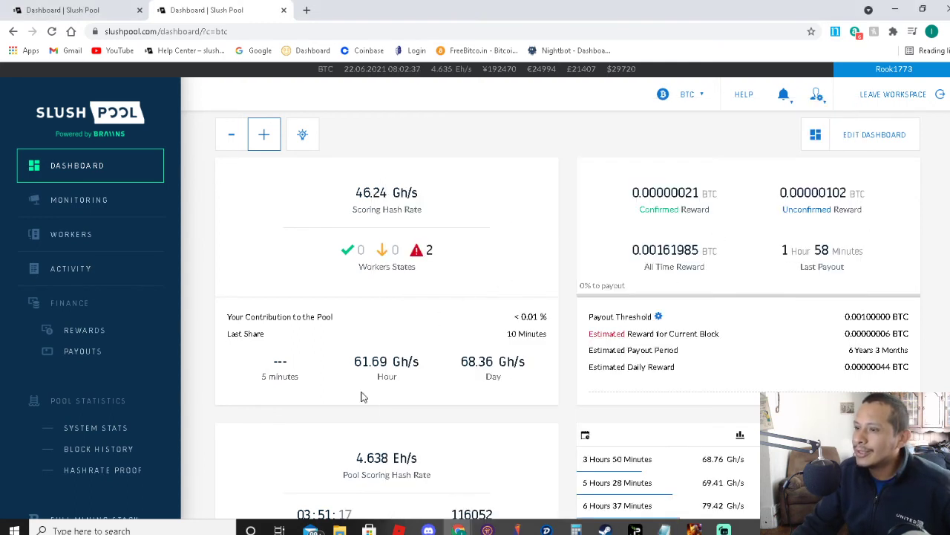
pyautogui.moveTo(343, 520)
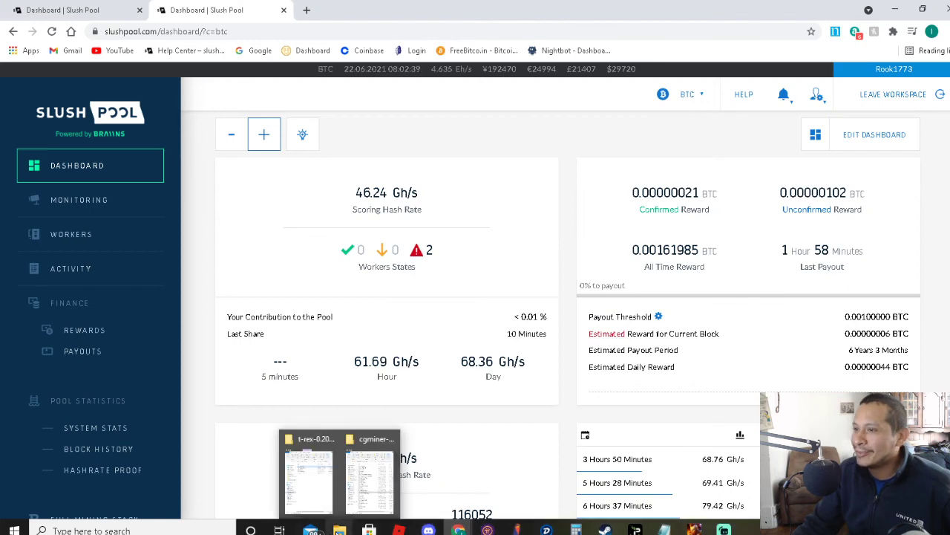
pyautogui.click(369, 483)
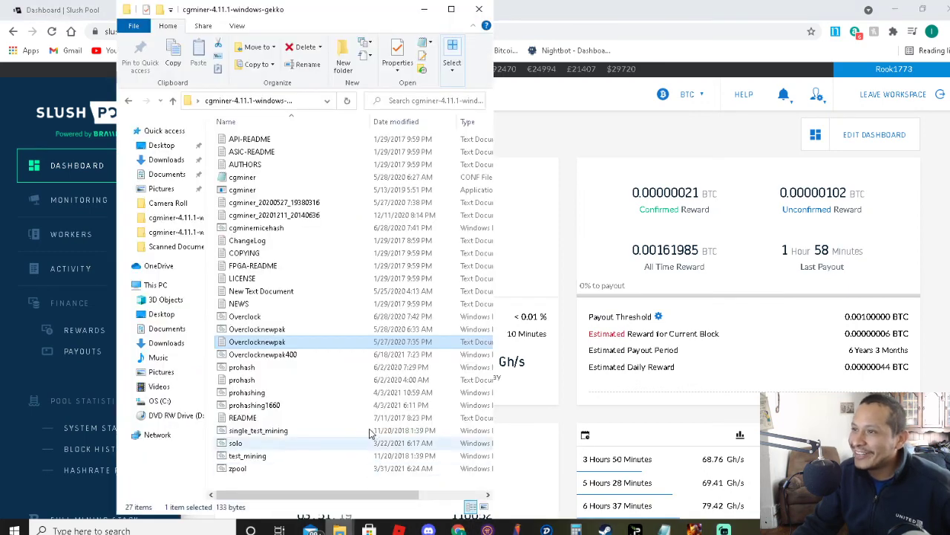
pyautogui.doubleClick(280, 344)
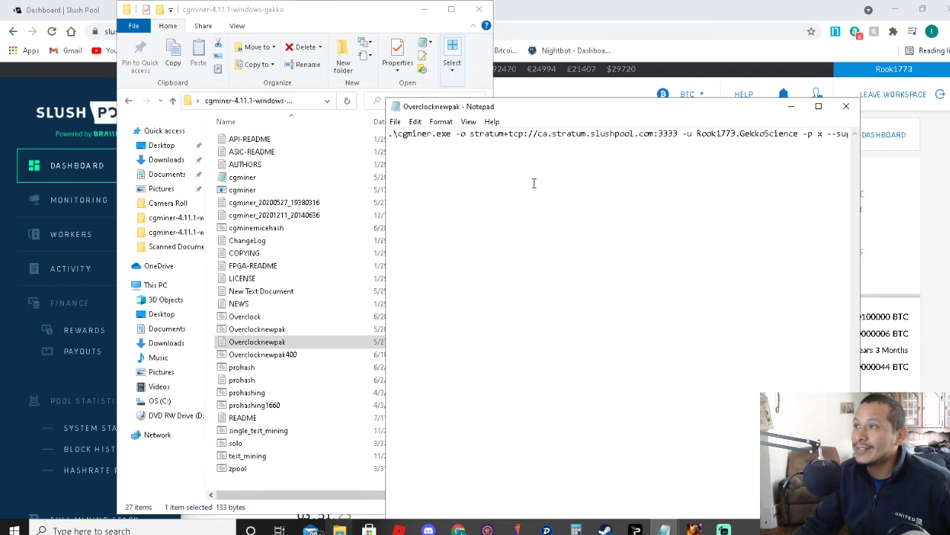
# Step: Read through the saved launch command's pool URL, worker name, password, suggested difficulty and newpac frequency options
pyautogui.hscroll(1, 537, 182)
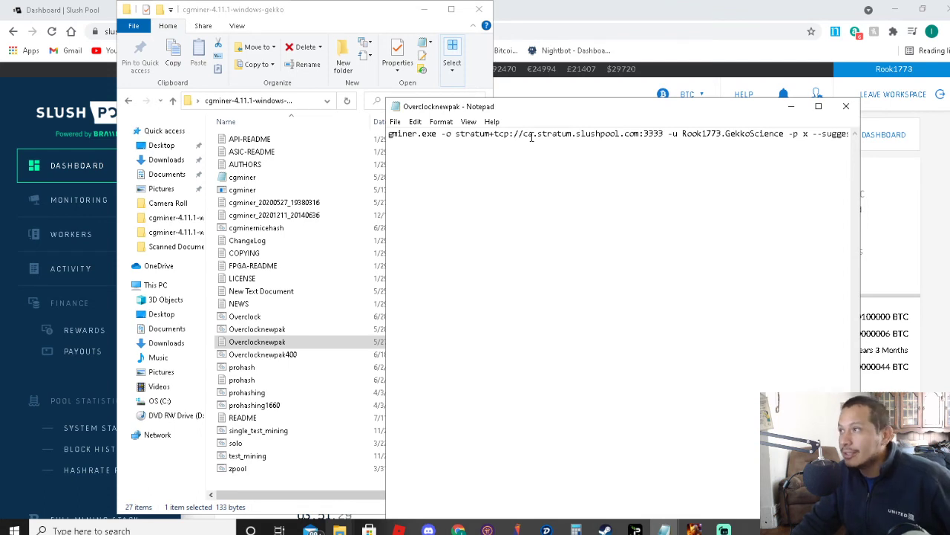
pyautogui.hscroll(3, 557, 134)
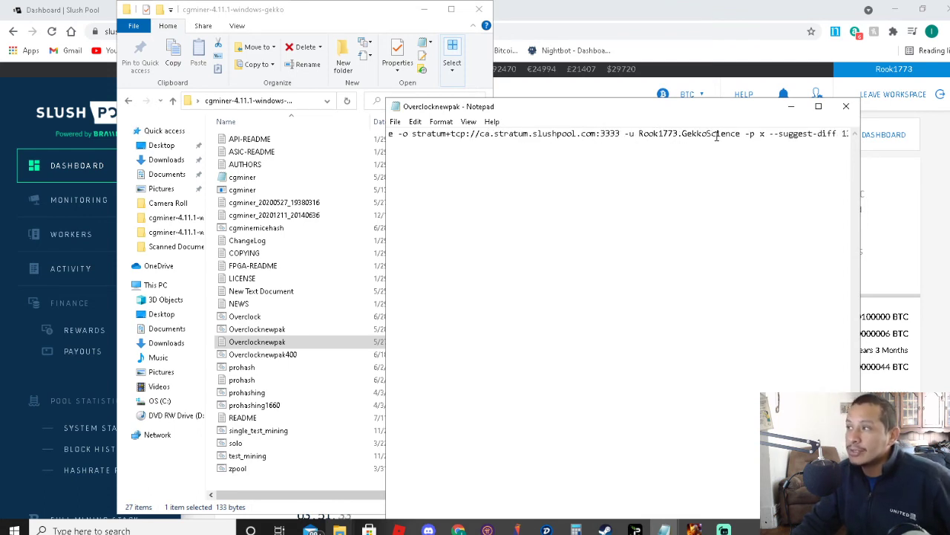
pyautogui.hscroll(3, 762, 137)
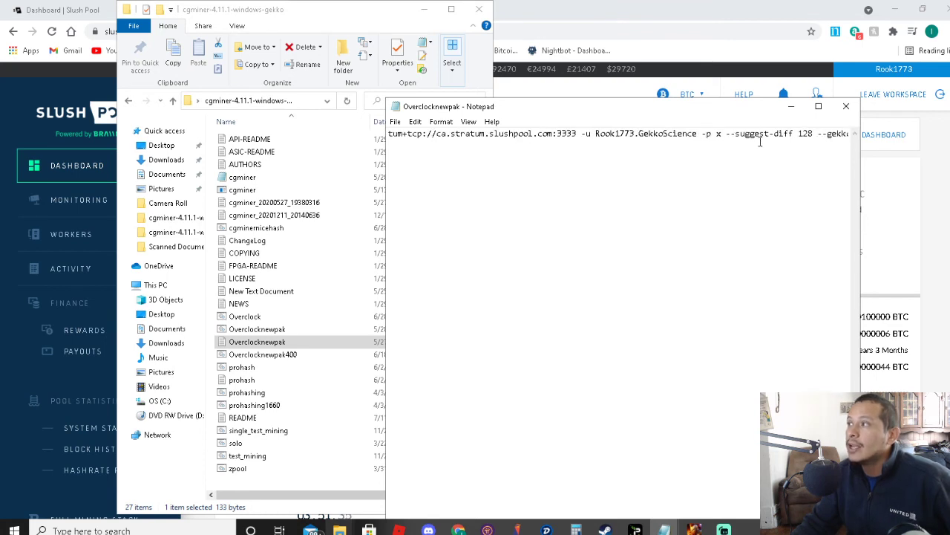
pyautogui.hscroll(1, 760, 141)
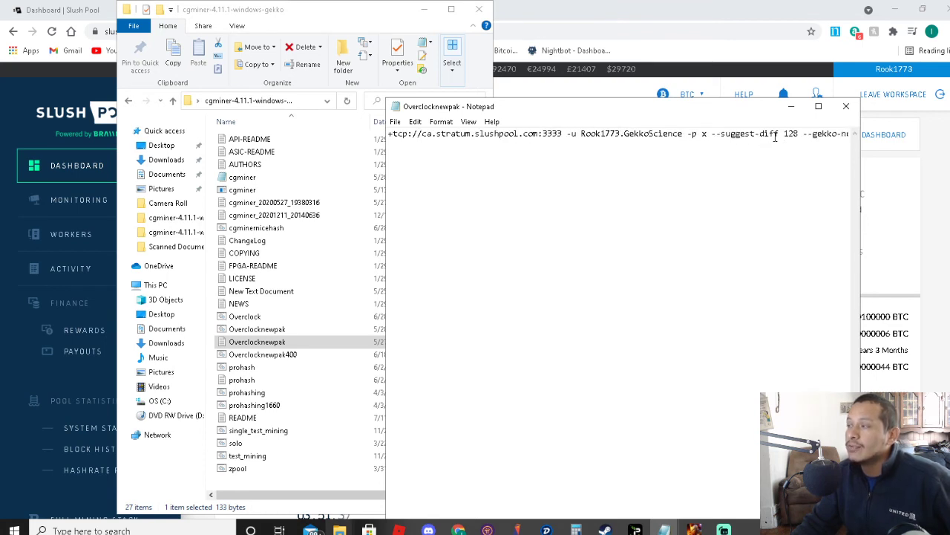
pyautogui.hscroll(3, 804, 138)
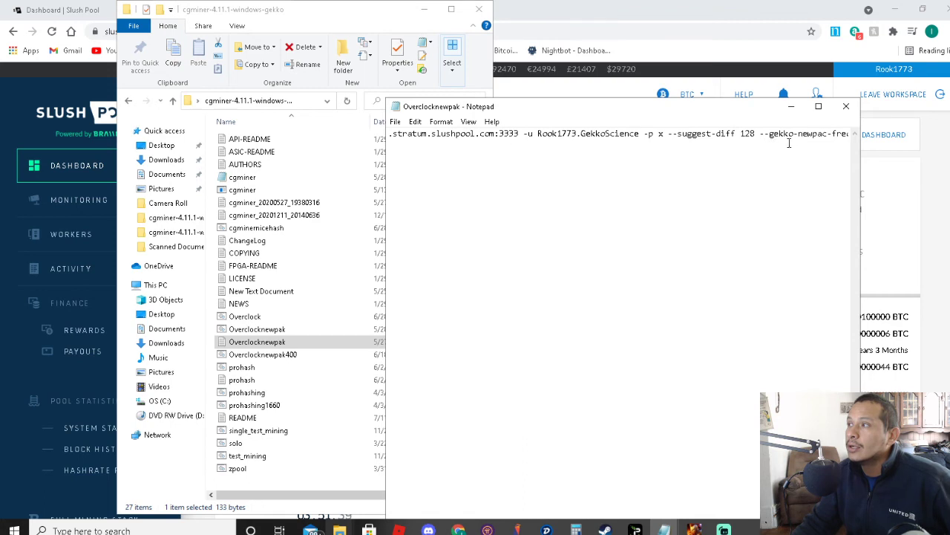
pyautogui.hscroll(1, 787, 143)
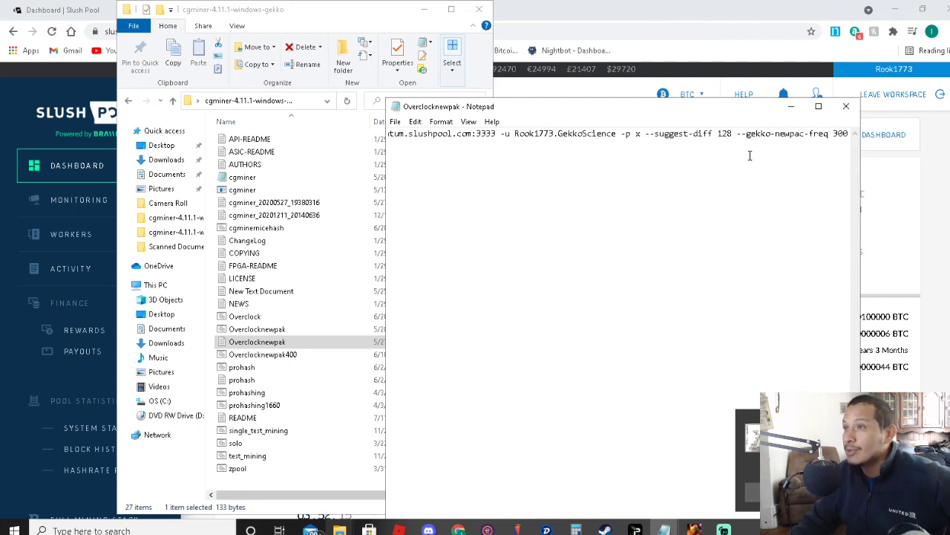
pyautogui.press('Left')
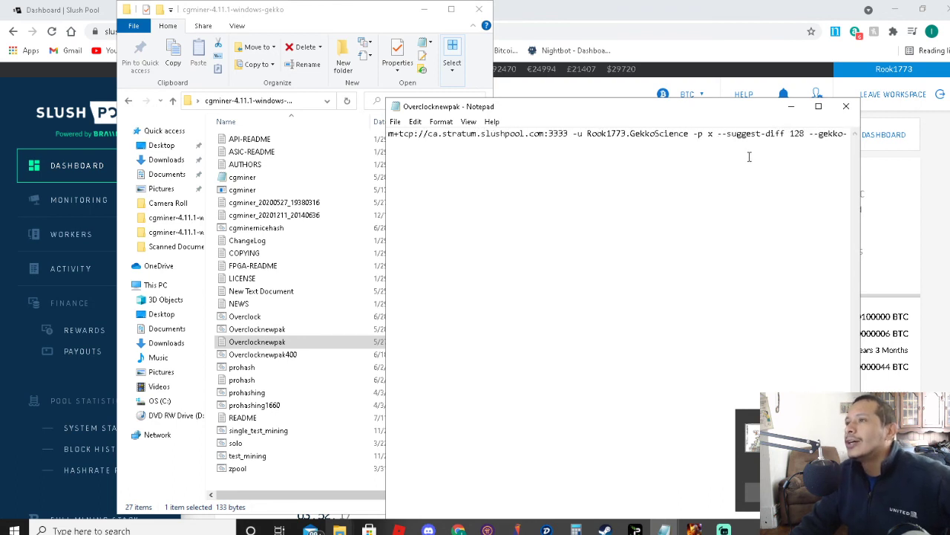